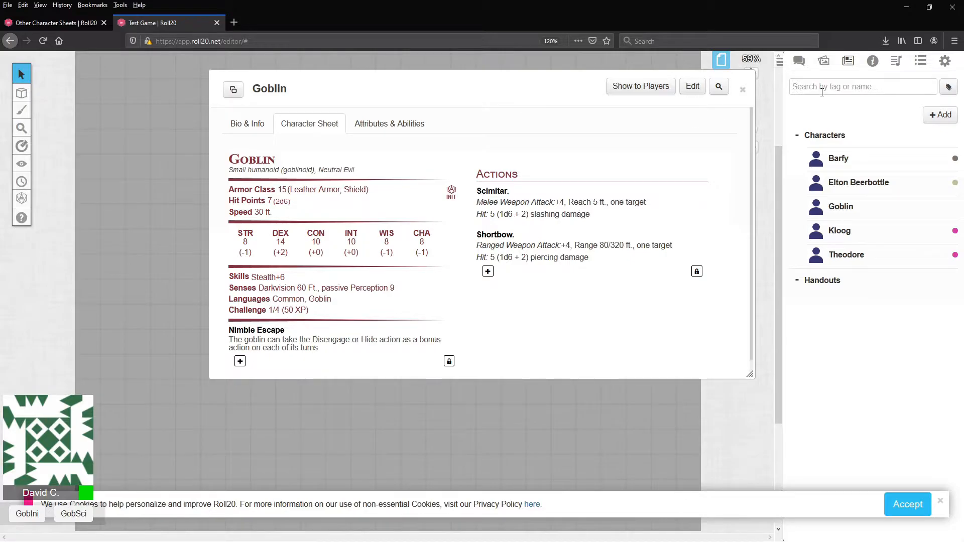
- Add a new character to the journal, name it Hobgoblin, and save it
click(940, 115)
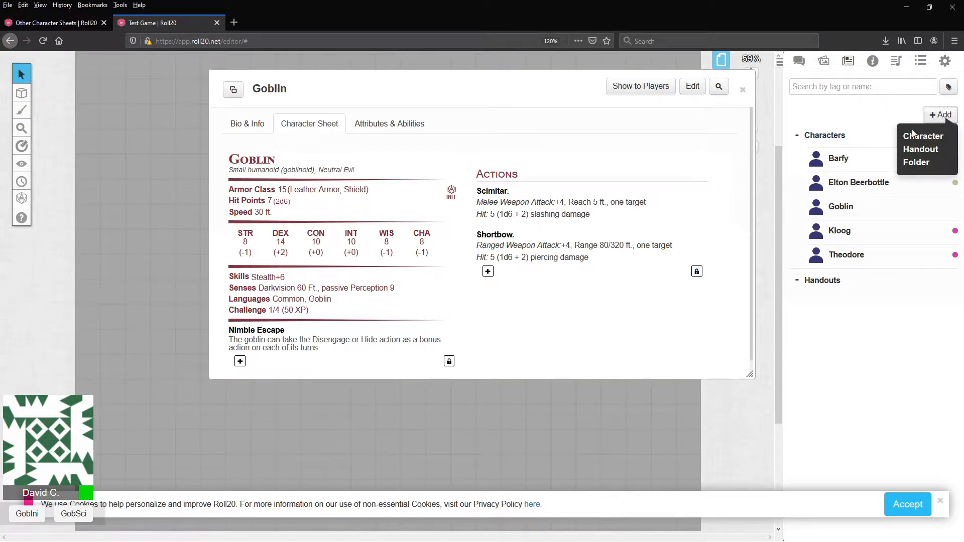
click(928, 137)
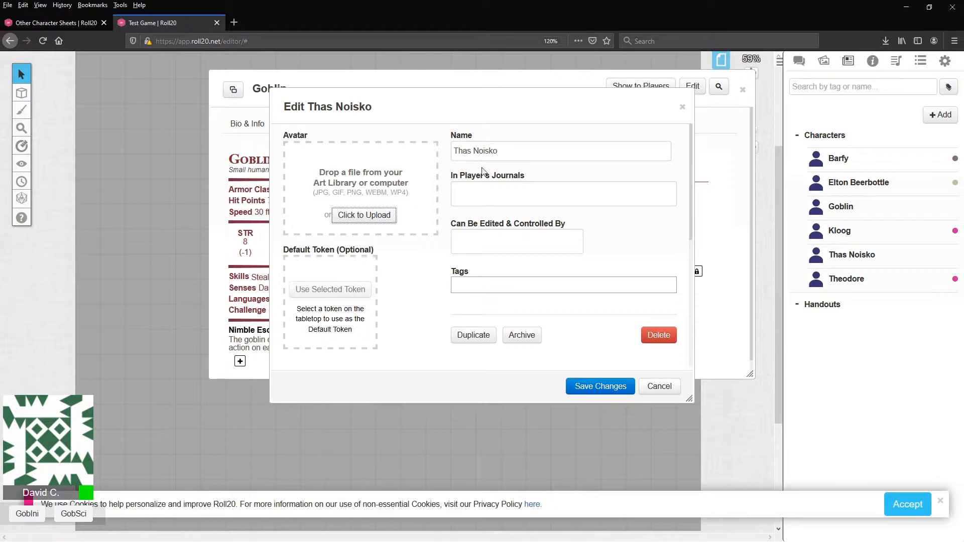
drag(521, 159, 394, 144)
text(Hobgoblin)
click(620, 391)
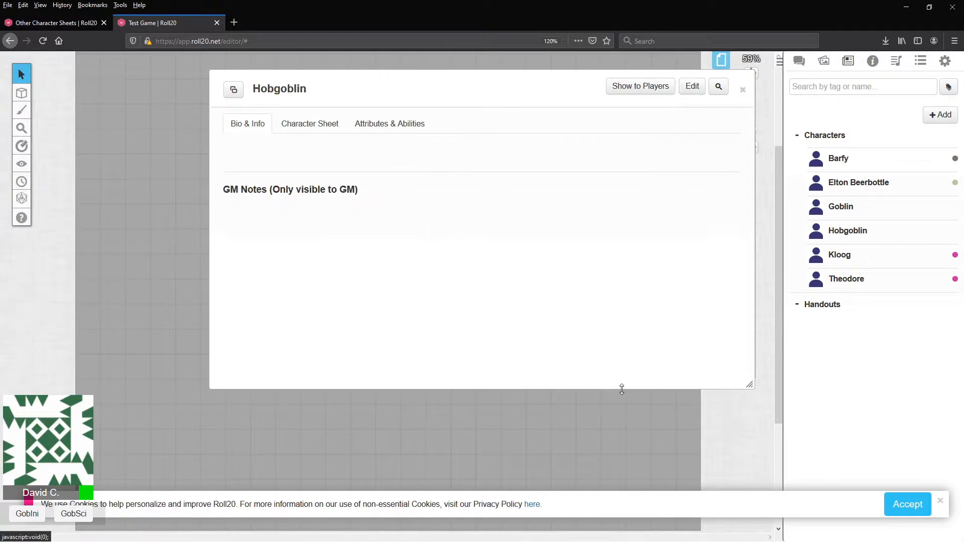
- Set up the Hobgoblin's character sheet as an NPC and fill it from the compendium's Hobgoblin monster entry
click(329, 124)
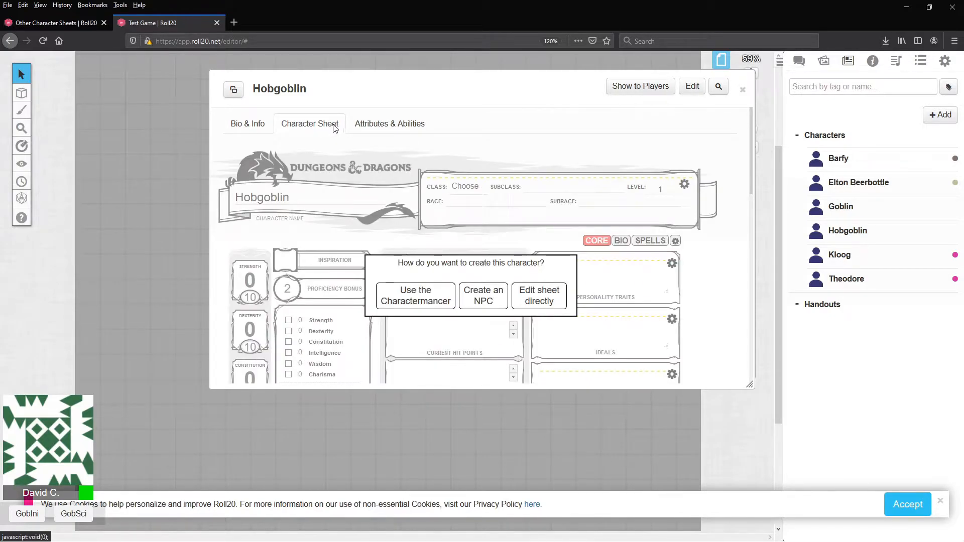
click(483, 301)
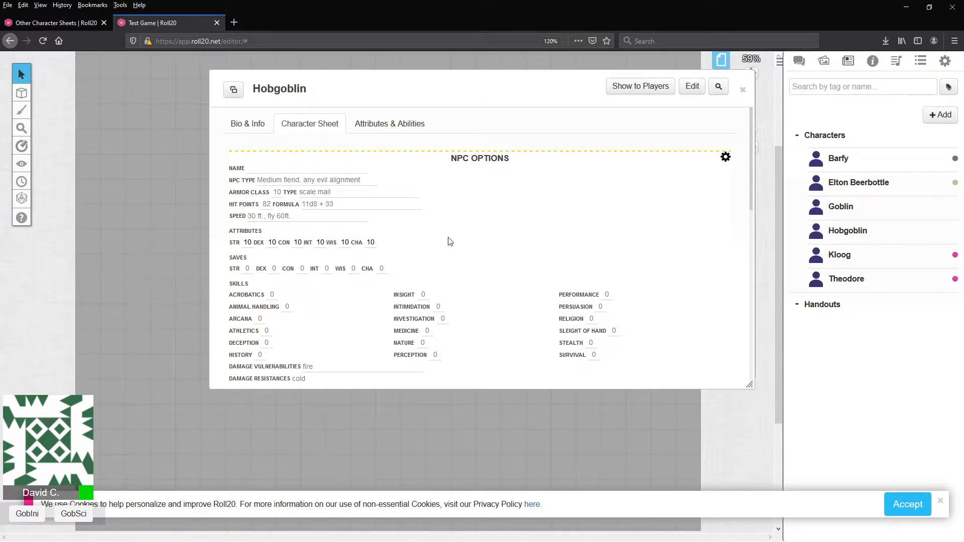
click(882, 60)
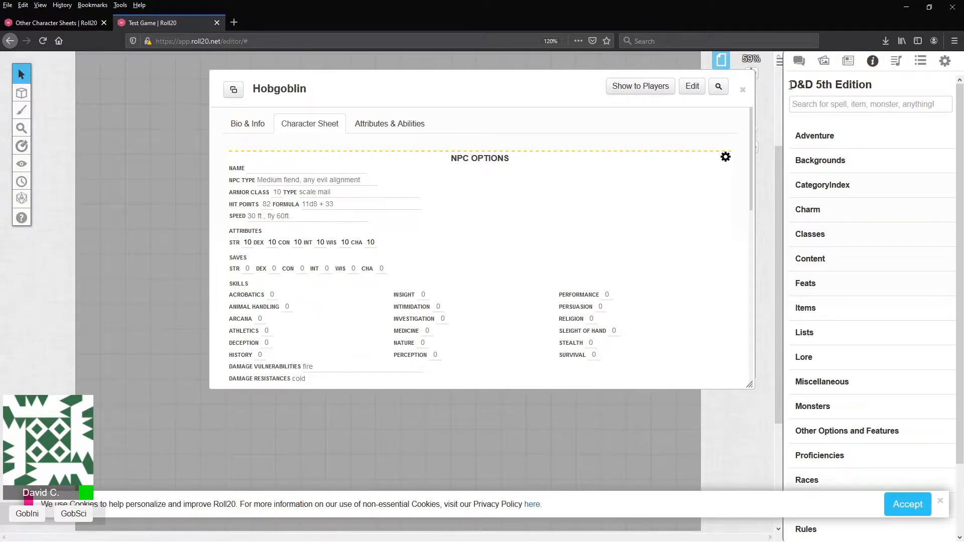
text(hobgoblin)
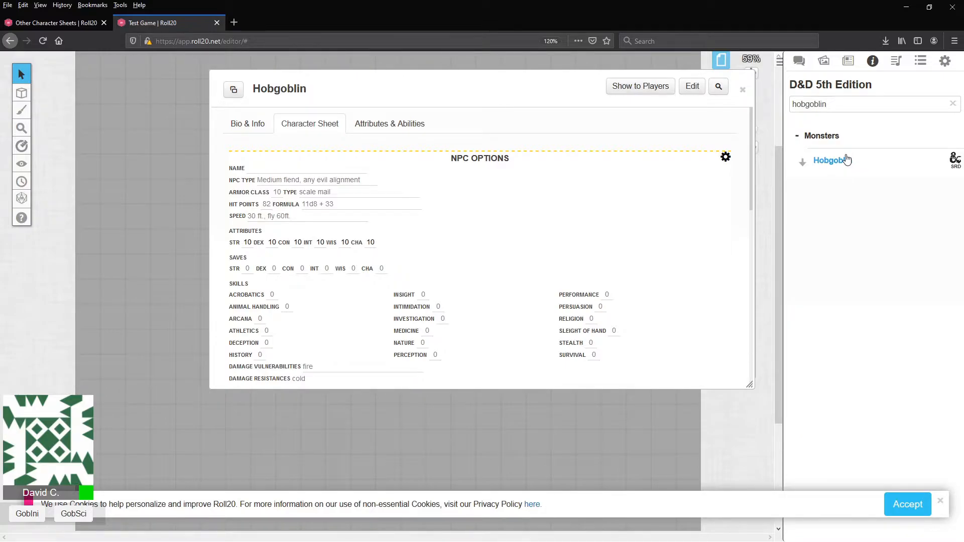
drag(847, 160, 467, 235)
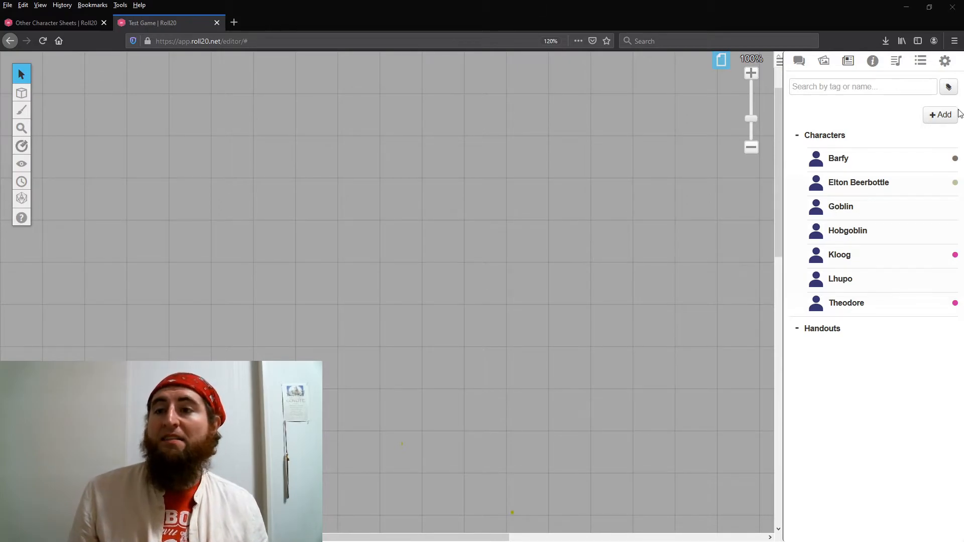
- Add another character to the journal and name it Hugh Mon McMedian
click(946, 117)
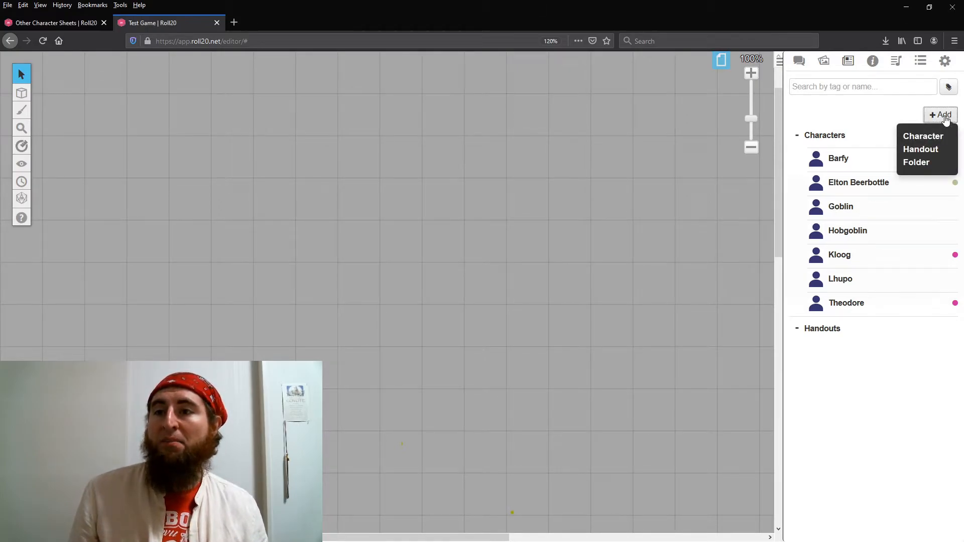
click(925, 145)
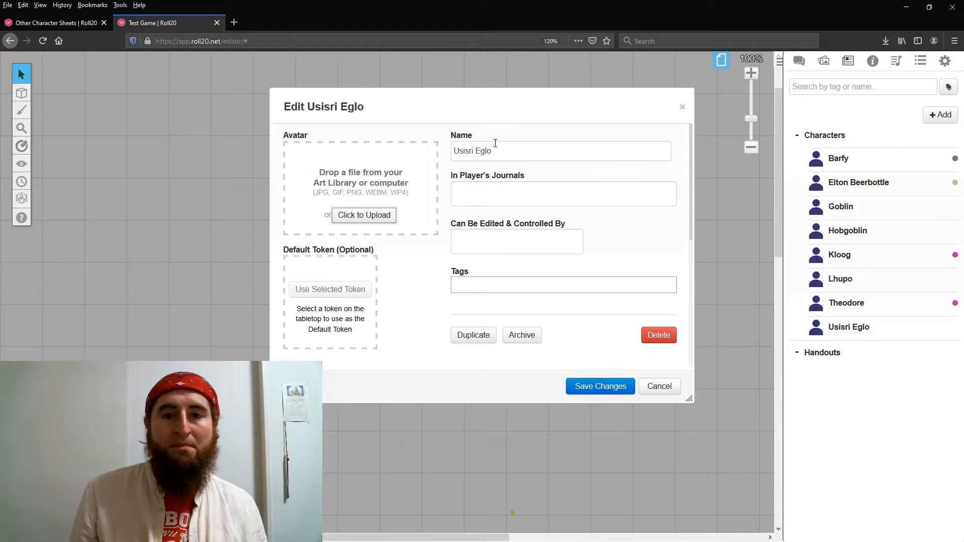
text(Hug)
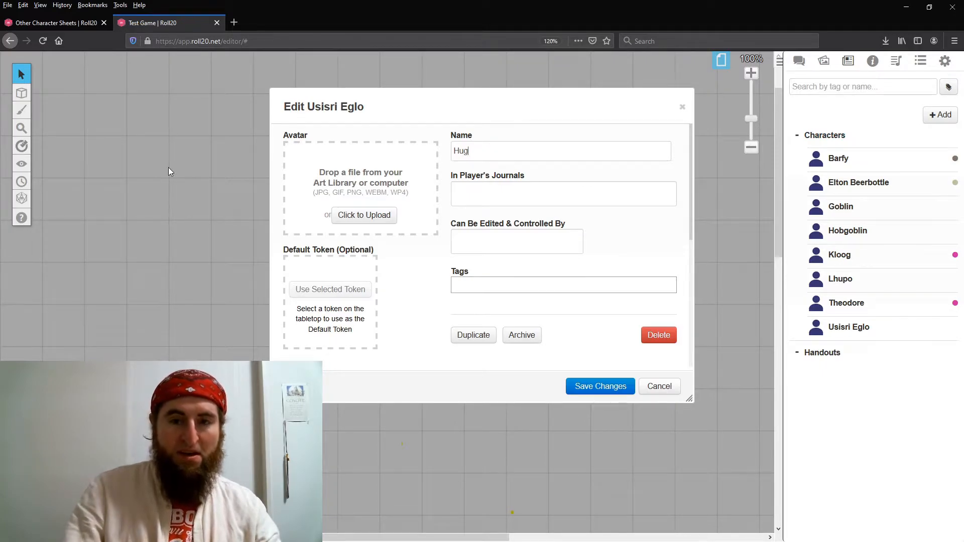
text(h Mon McMedian)
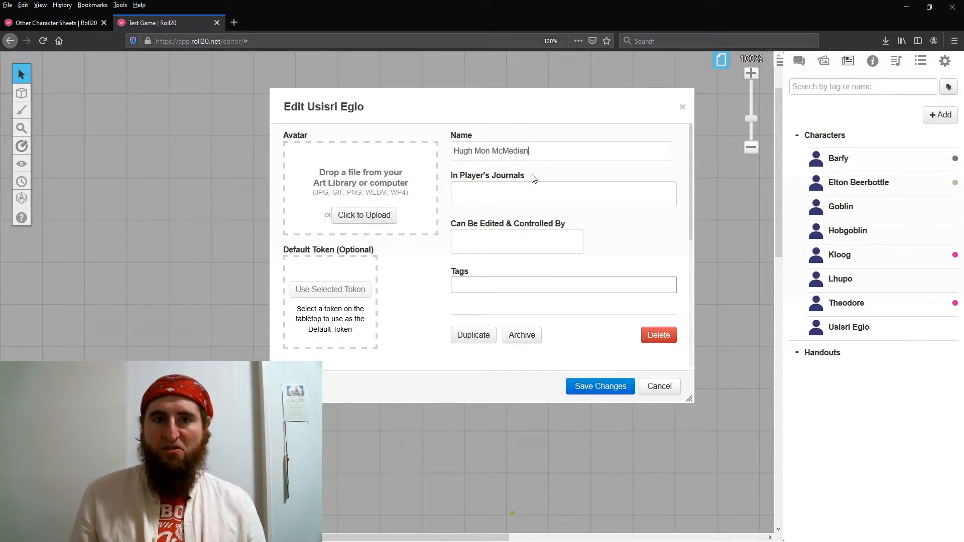
- Give your own player account both journal visibility and editing control of the new character, and save the changes
click(498, 198)
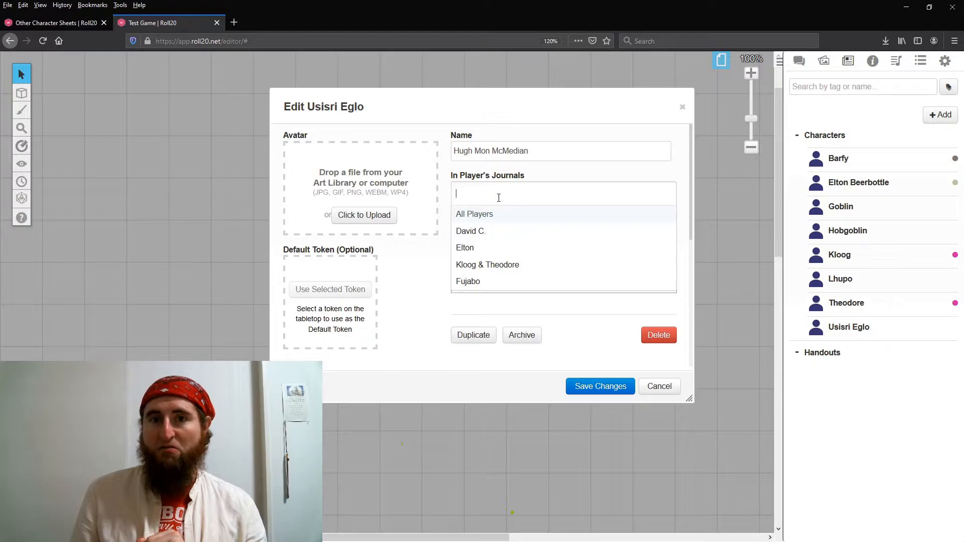
click(493, 234)
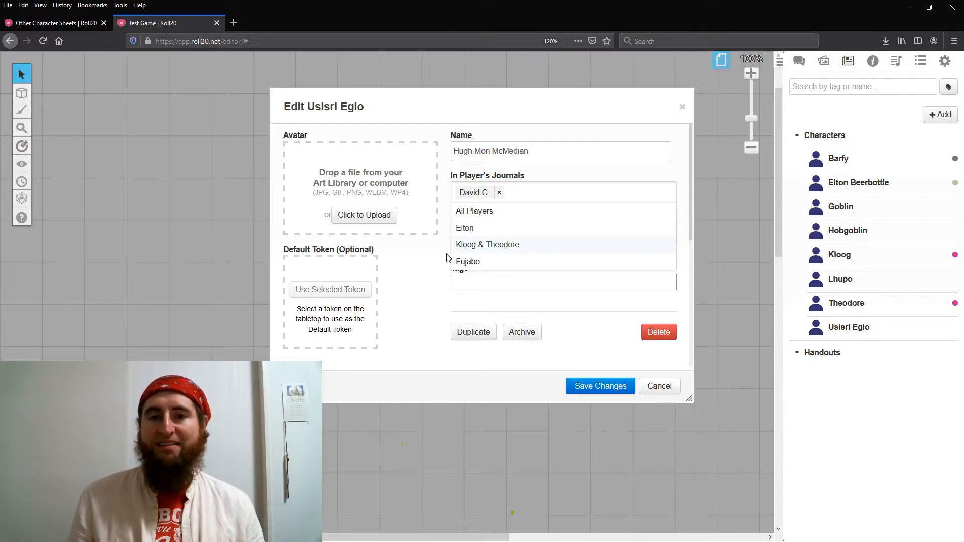
click(429, 264)
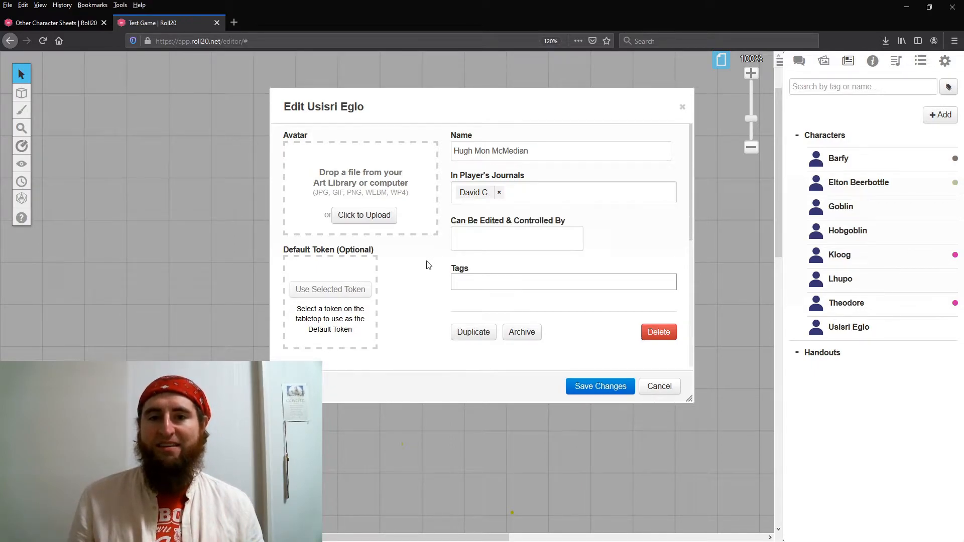
click(479, 234)
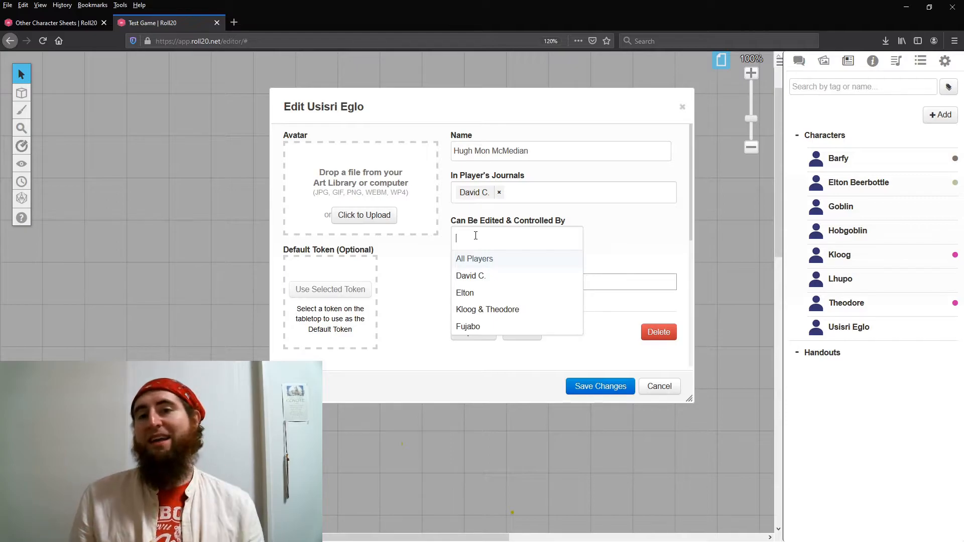
click(458, 278)
click(419, 268)
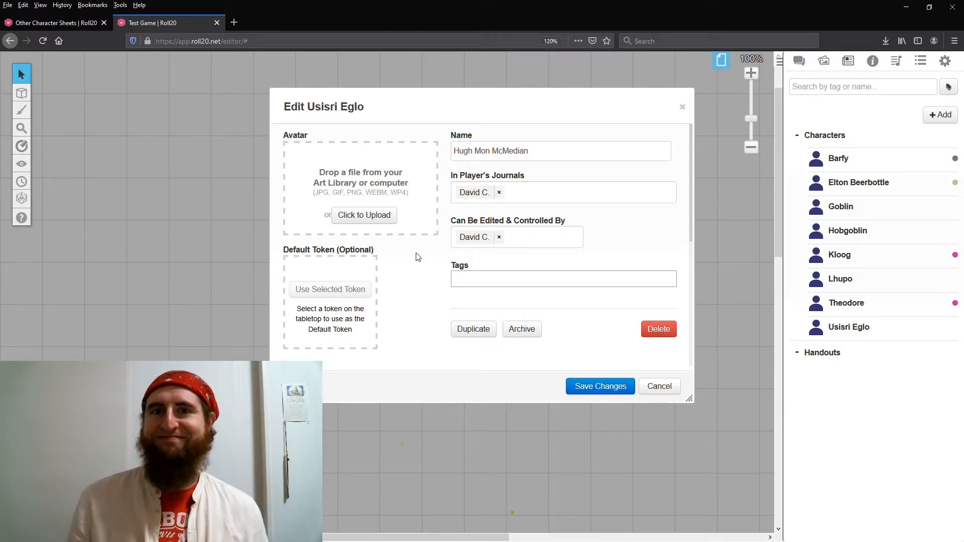
click(601, 386)
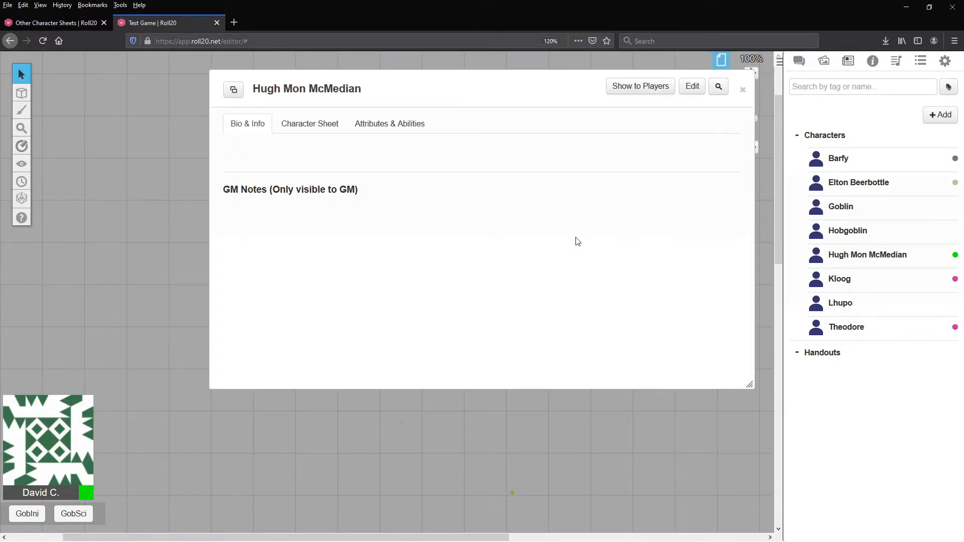
- Start the Charactermancer from Hugh Mon McMedian's character sheet and proceed to the race stage
click(339, 129)
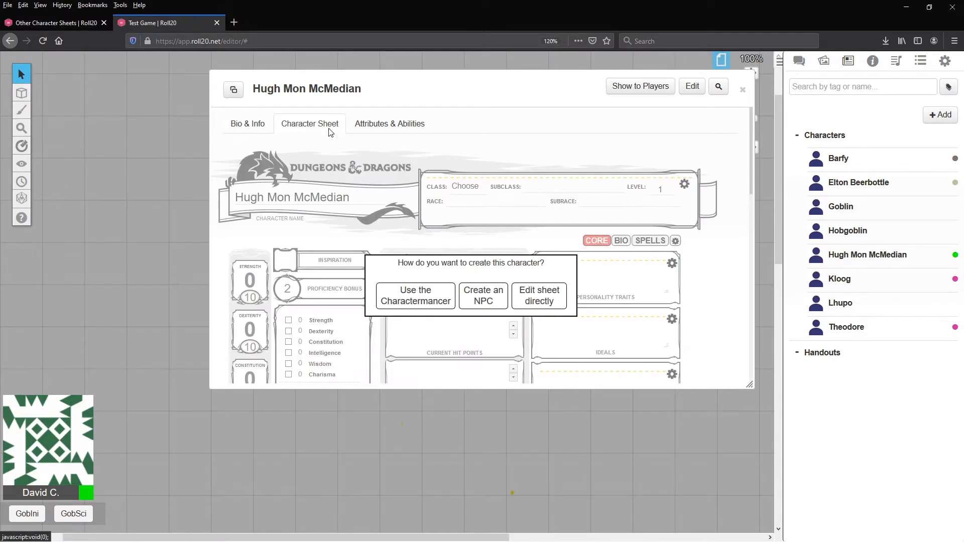
click(444, 294)
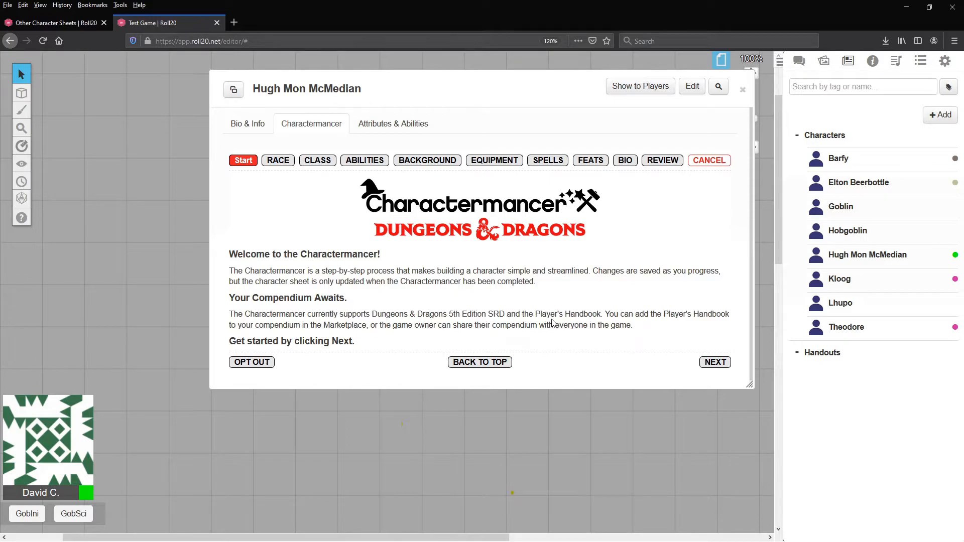
click(715, 363)
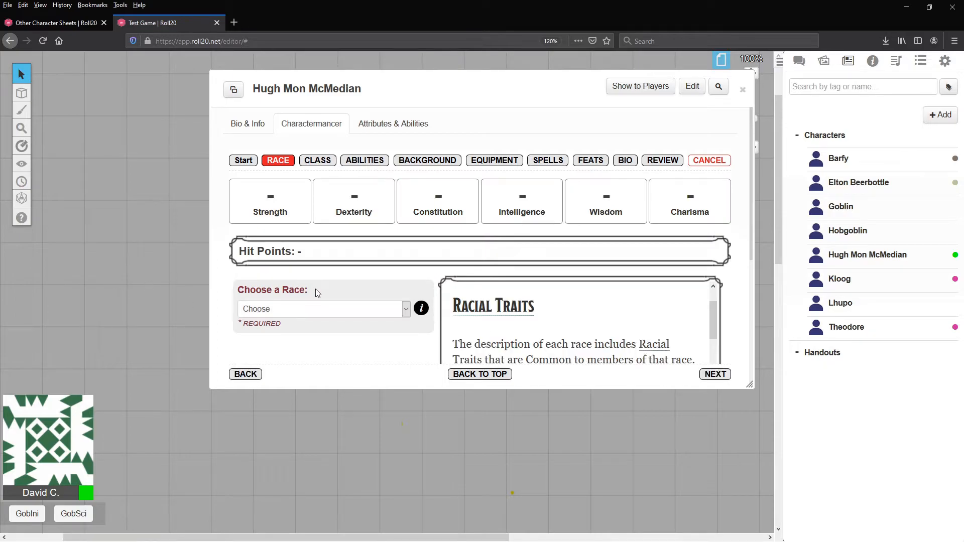
- Choose Tiefling (SRD) as the character's race, with Standard Tiefling (SRD) as the subrace
scroll(361, 288, down, 2)
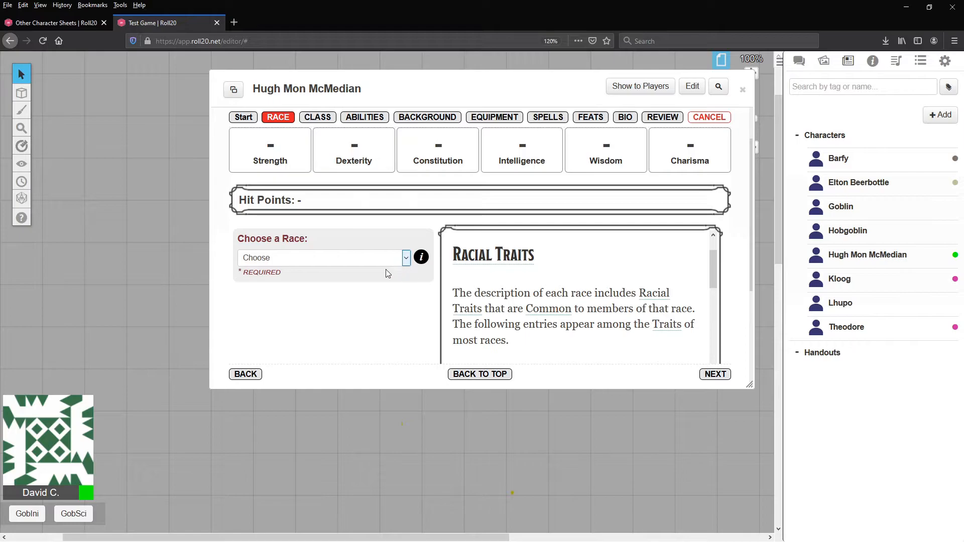
click(271, 382)
scroll(400, 281, down, 8)
scroll(399, 283, up, 5)
scroll(399, 291, down, 3)
scroll(399, 294, up, 10)
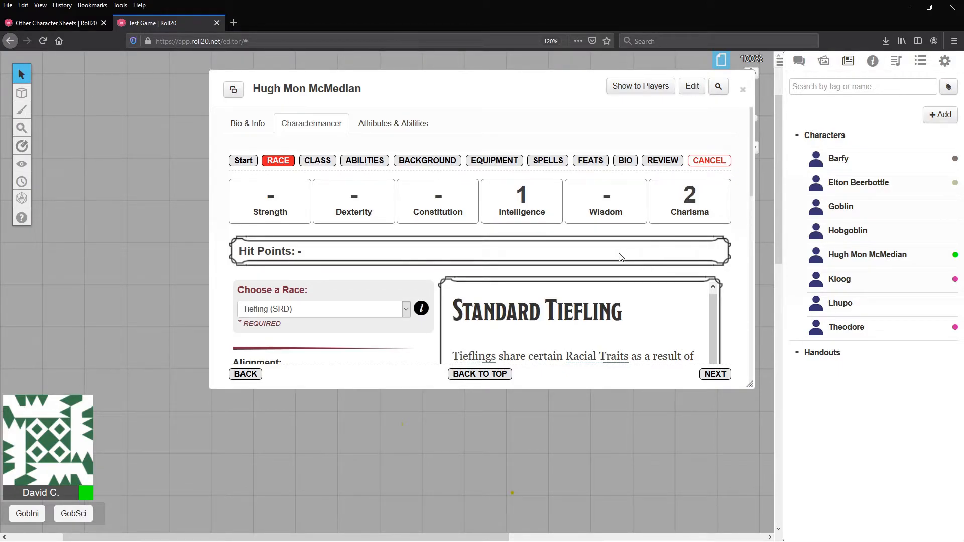
- Pick an alignment for the Tiefling and continue to the class stage
scroll(397, 335, down, 2)
click(314, 280)
click(294, 338)
scroll(370, 316, down, 5)
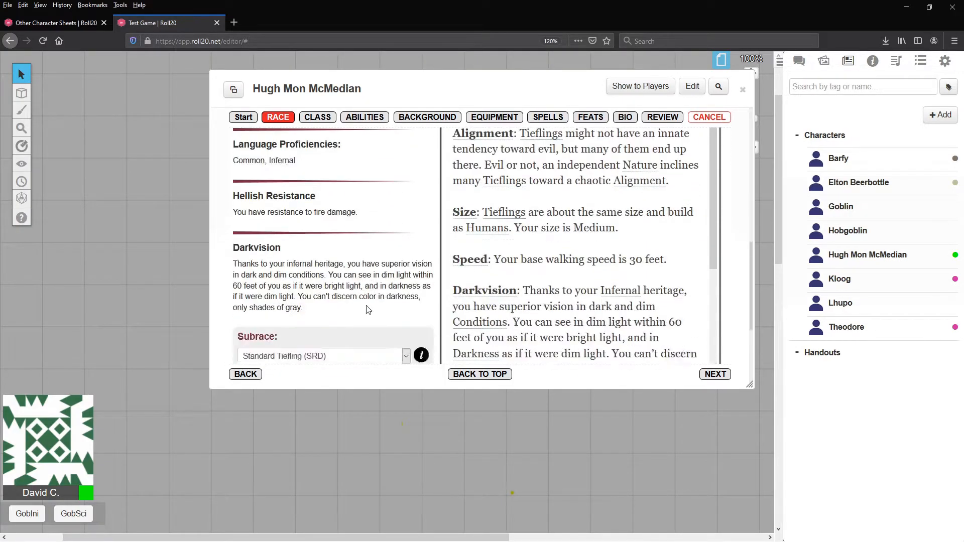
scroll(361, 302, down, 2)
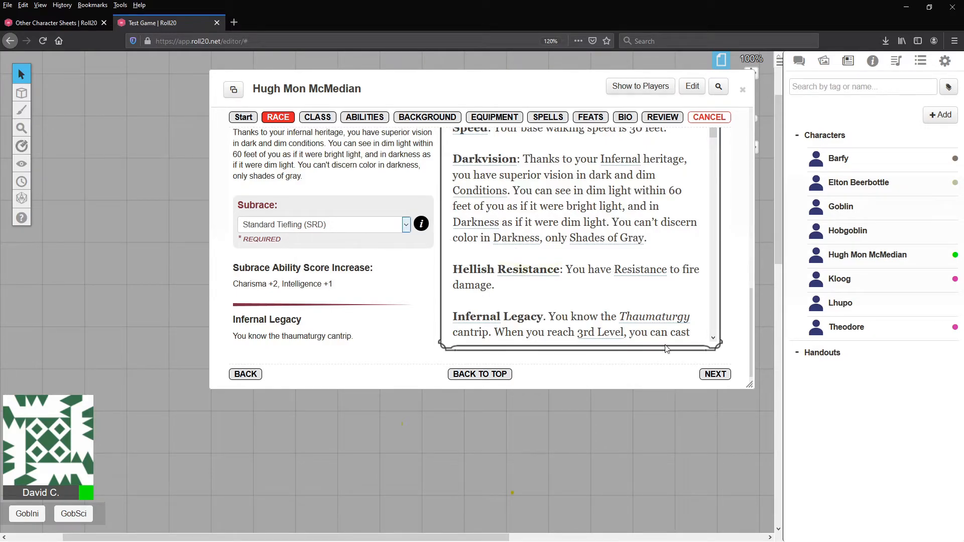
click(715, 375)
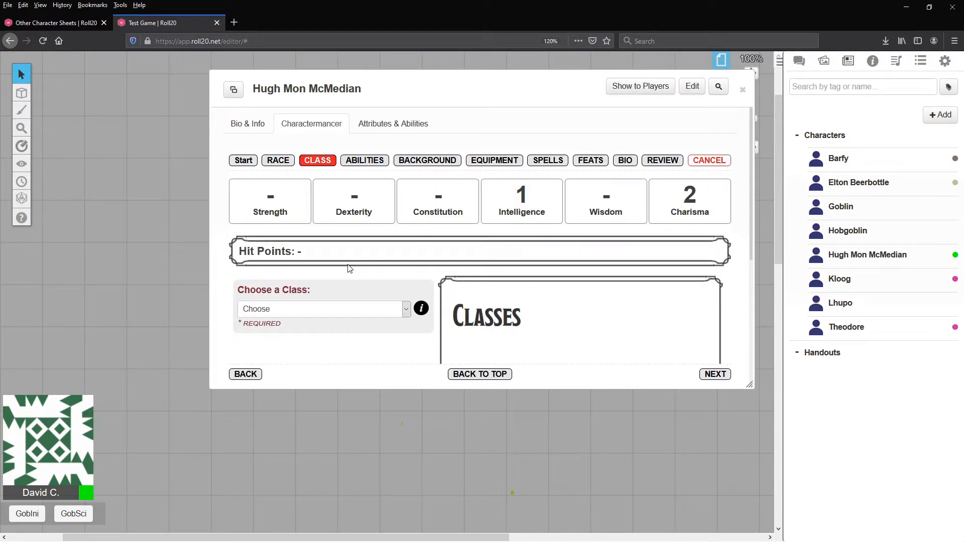
- Choose Fighter (SRD) as the class, leave its skill proficiencies unselected, and continue to the abilities stage
scroll(346, 274, down, 2)
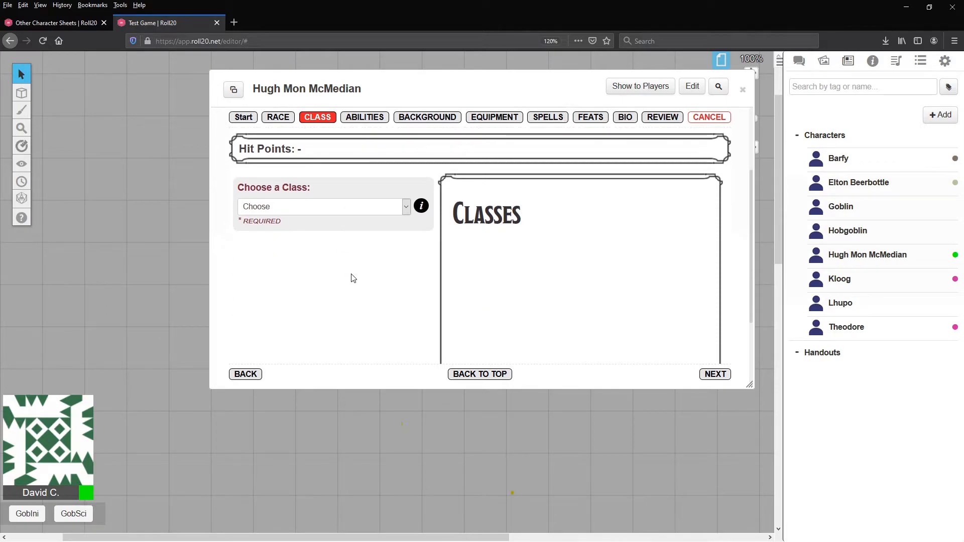
click(318, 288)
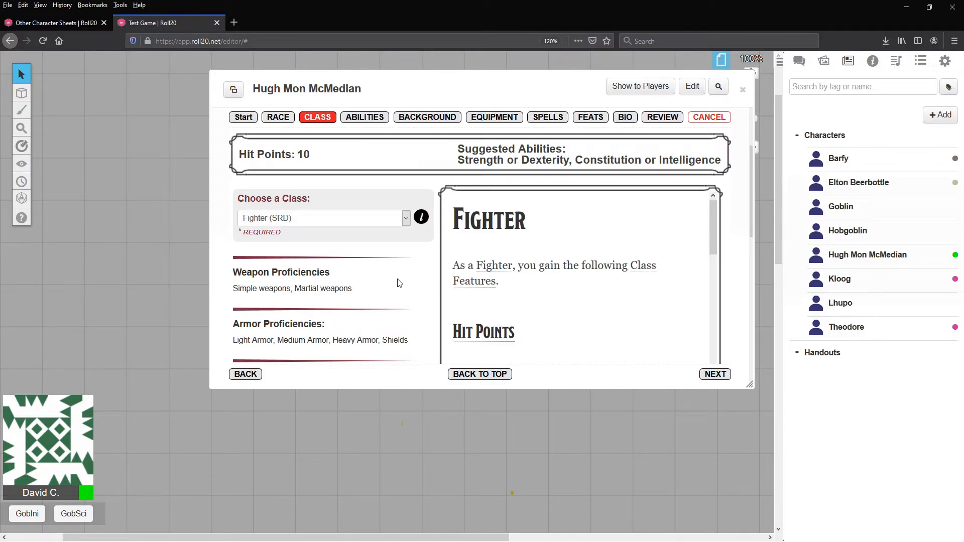
scroll(400, 283, down, 3)
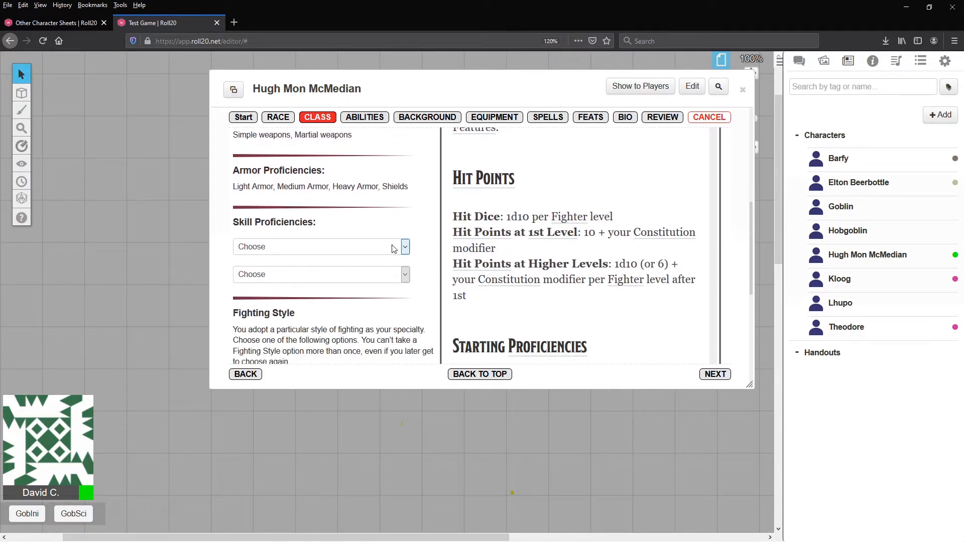
scroll(625, 309, down, 5)
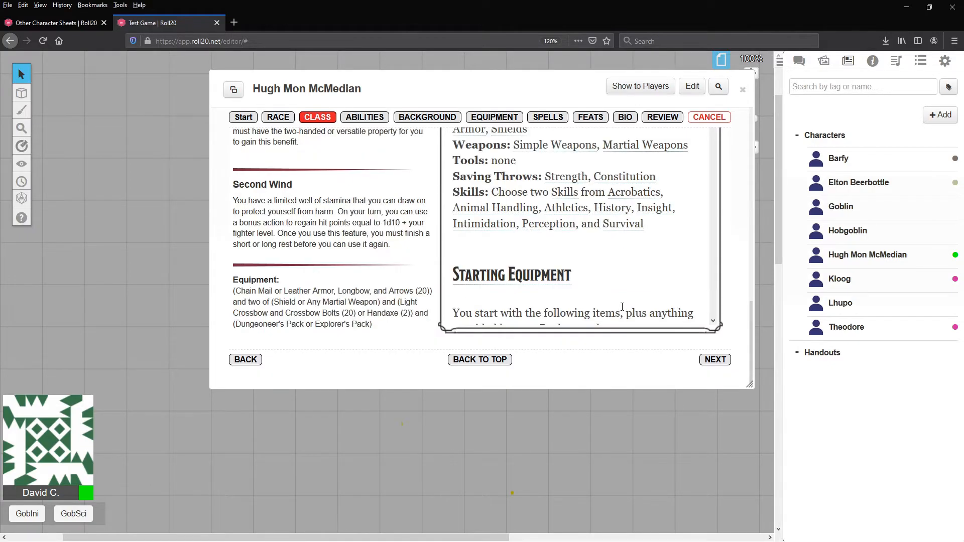
click(715, 360)
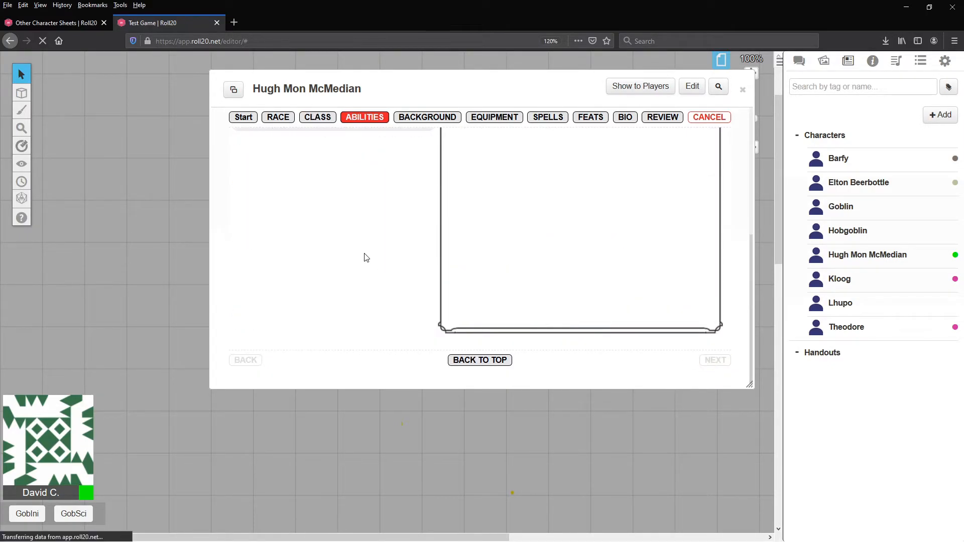
- Use the Custom ability score method and set all six ability scores to 11
scroll(344, 326, down, 3)
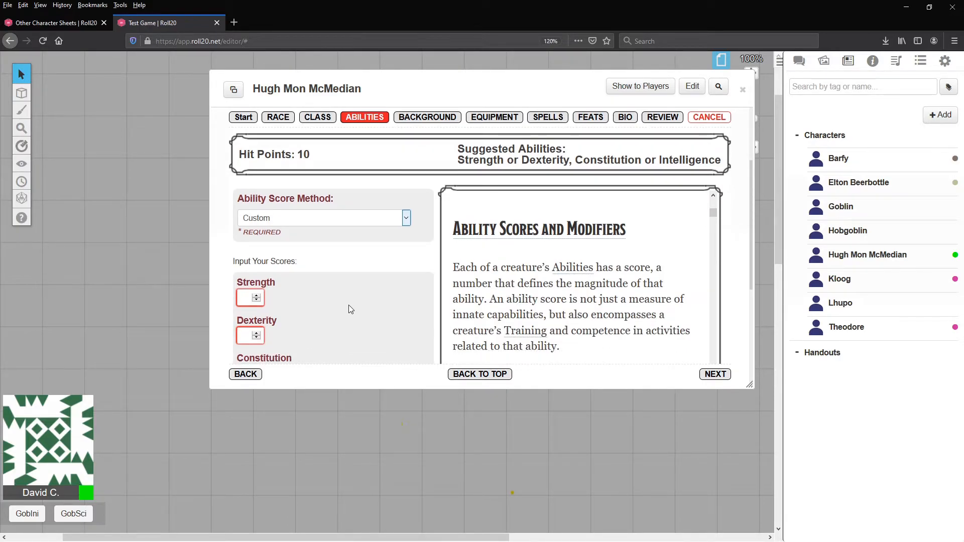
scroll(292, 283, down, 1)
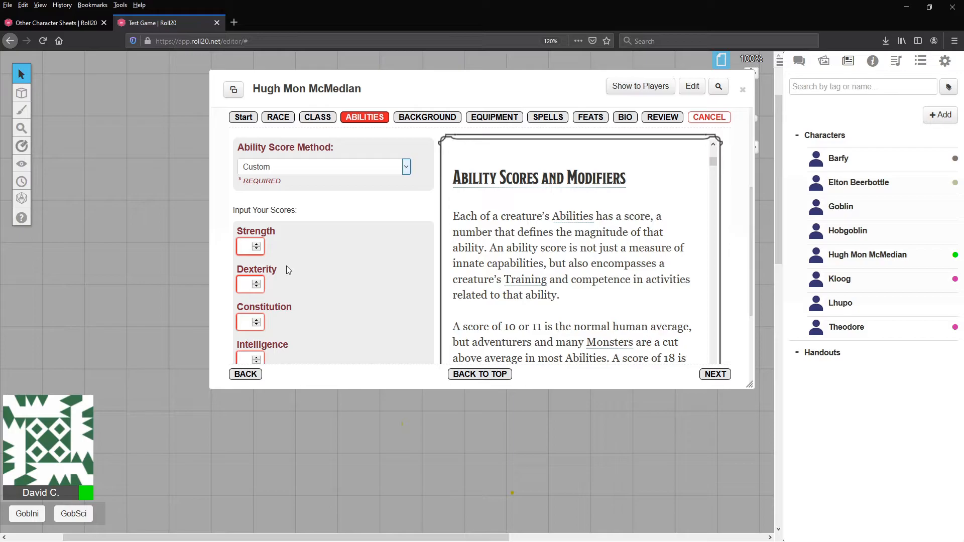
click(248, 247)
text(1111)
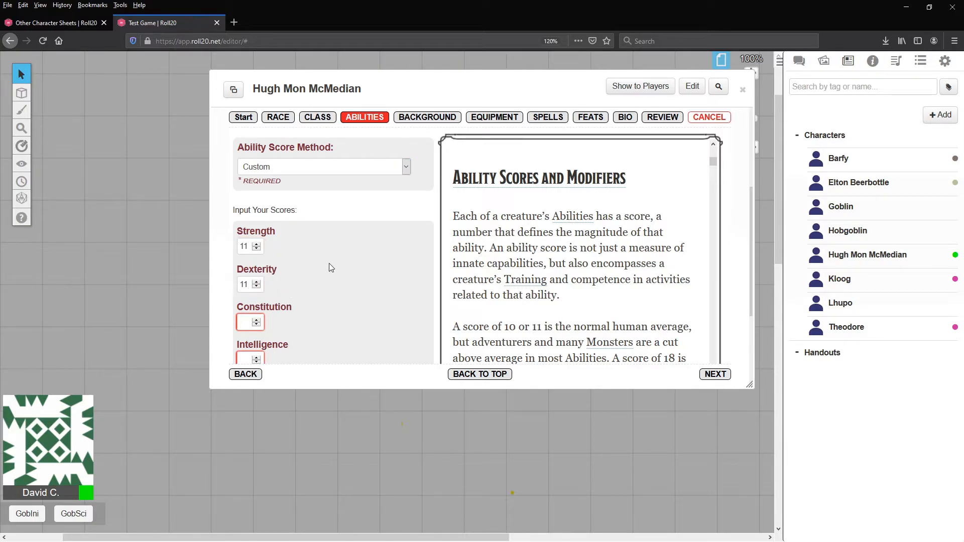
scroll(331, 268, down, 3)
click(247, 193)
text(11)
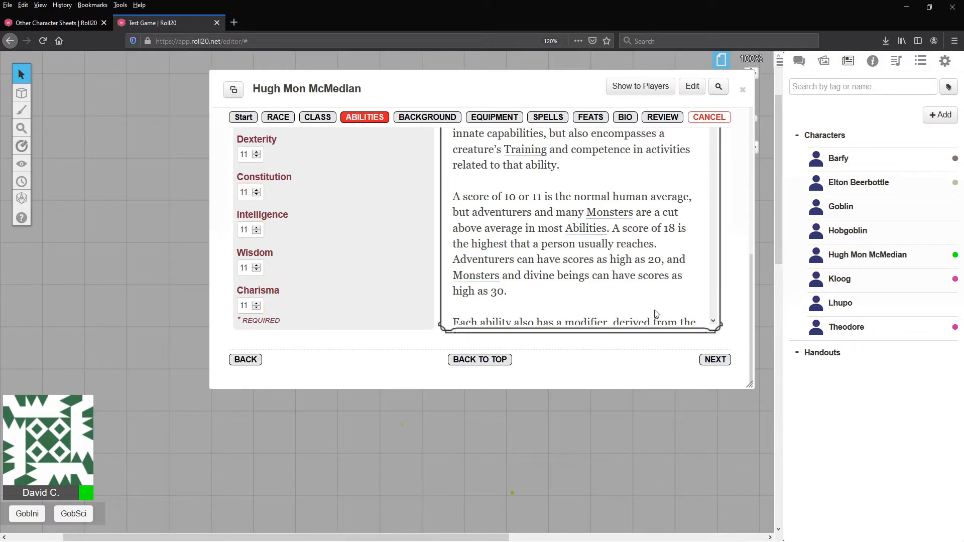
- Continue to the background stage, choose Acolyte (SRD) as the character's background, and pick a language proficiency
click(716, 360)
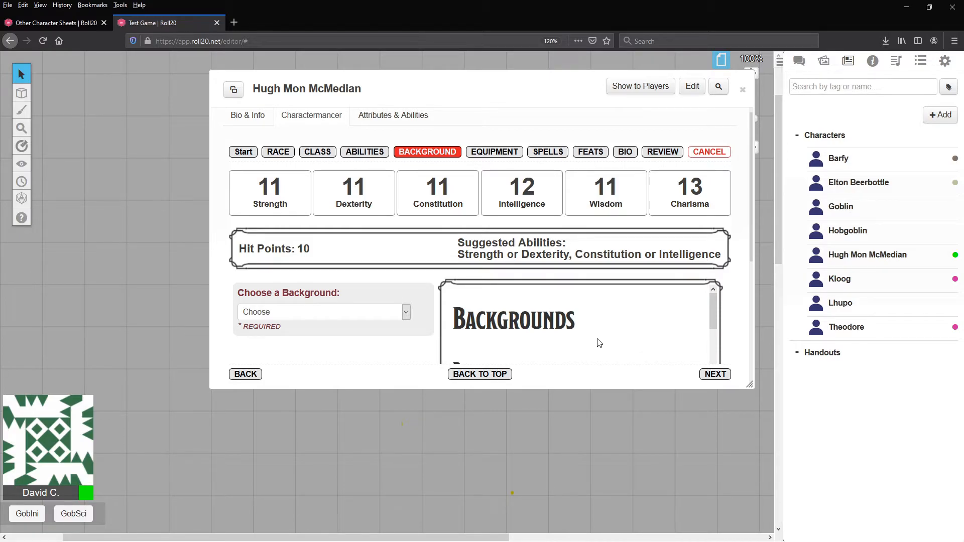
click(312, 314)
click(308, 340)
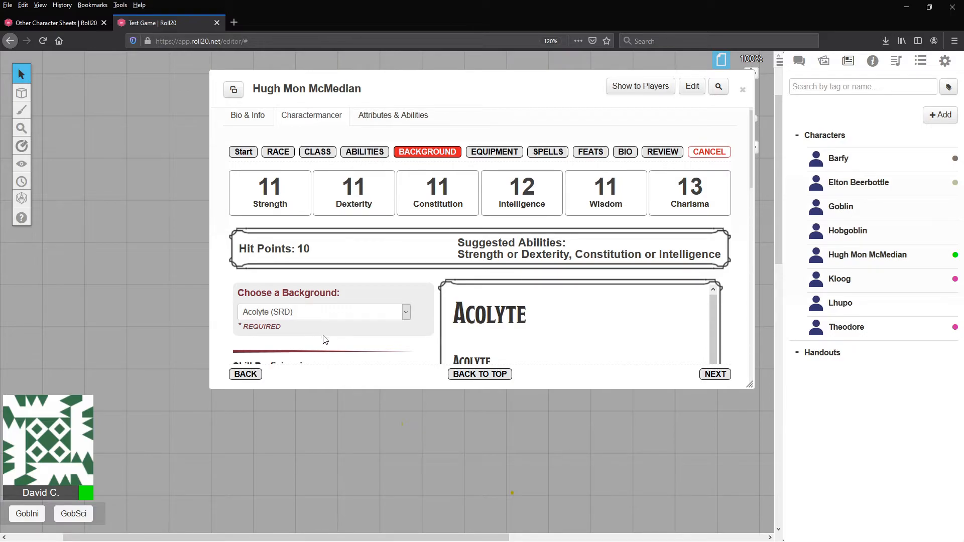
scroll(327, 343, down, 3)
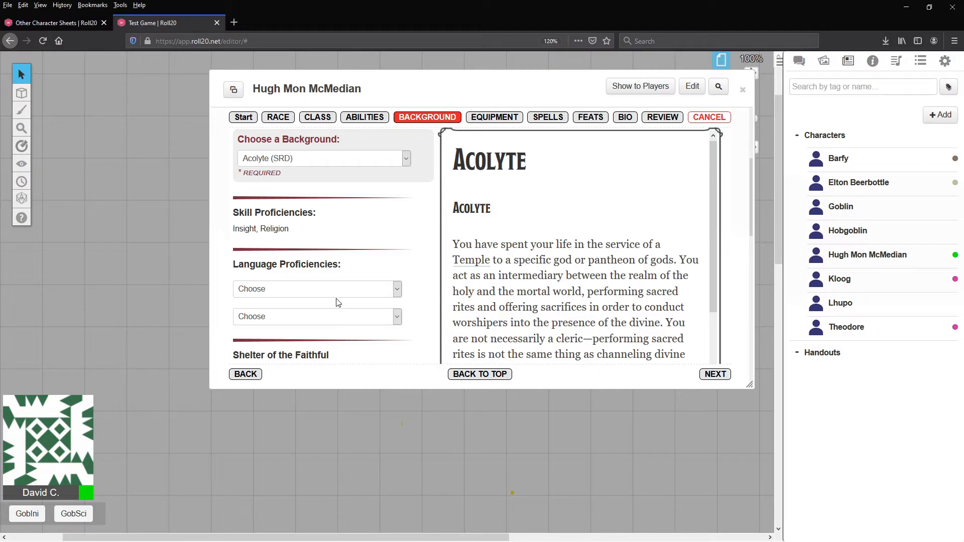
click(302, 395)
- Roll the personality traits, and choose the Power ideal, the "Everything I do is for the common people" bond, and the flaw about piety and blind trust
scroll(412, 195, down, 5)
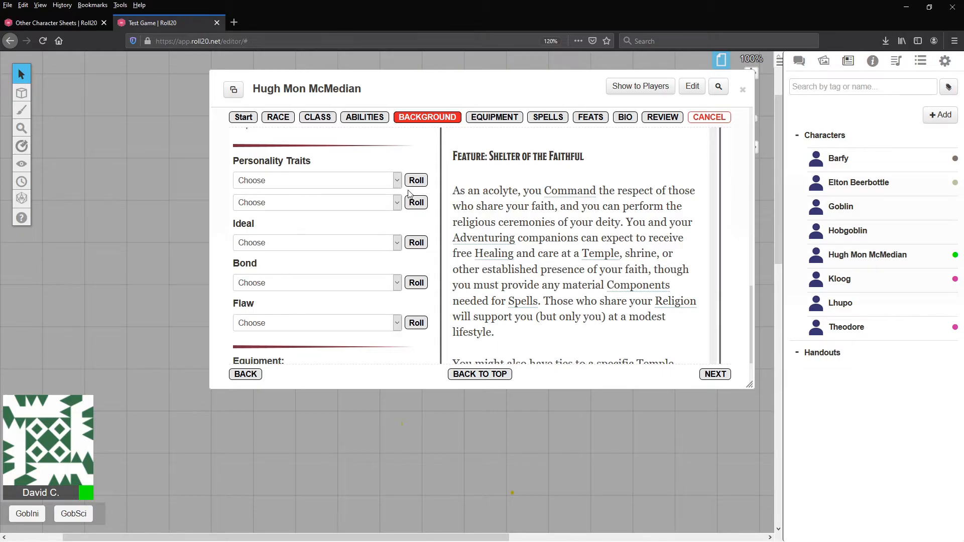
click(416, 180)
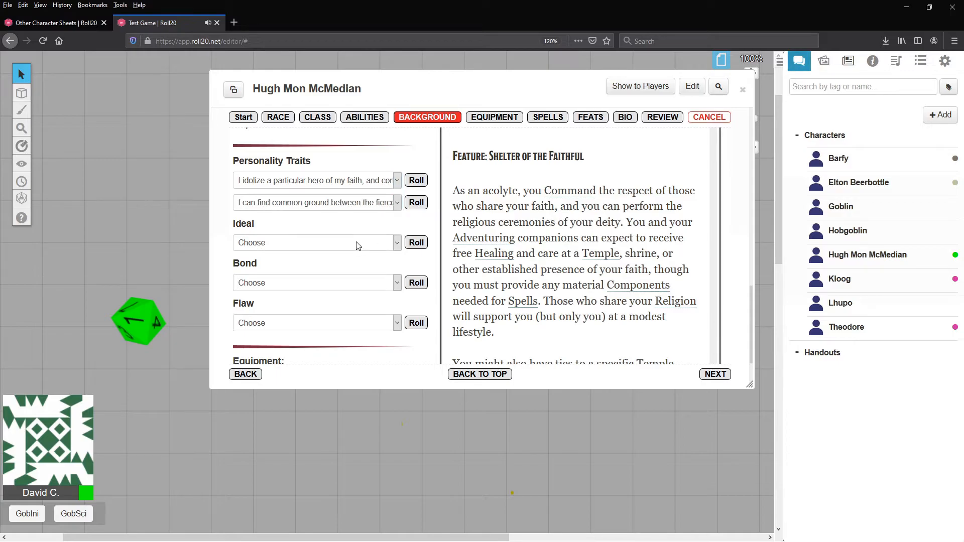
click(397, 243)
click(360, 296)
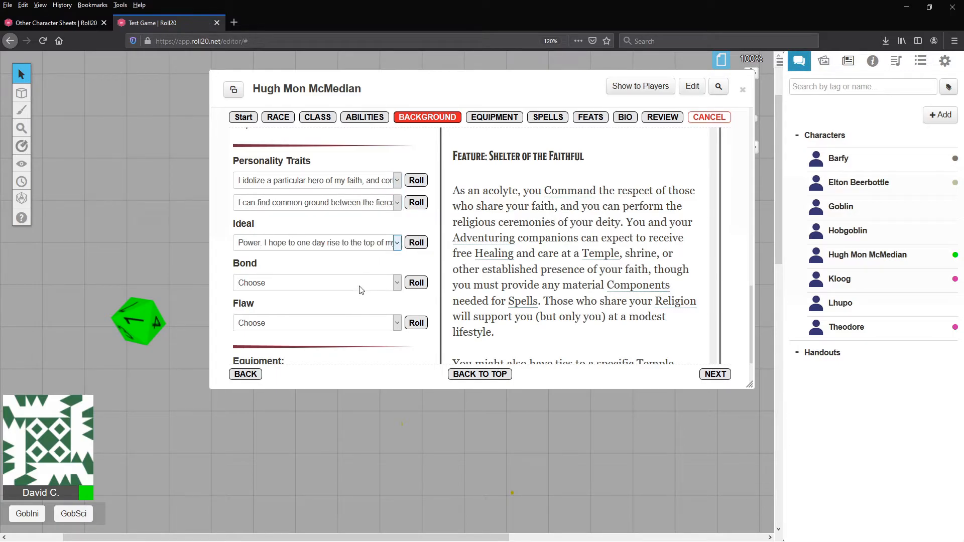
click(363, 283)
click(341, 342)
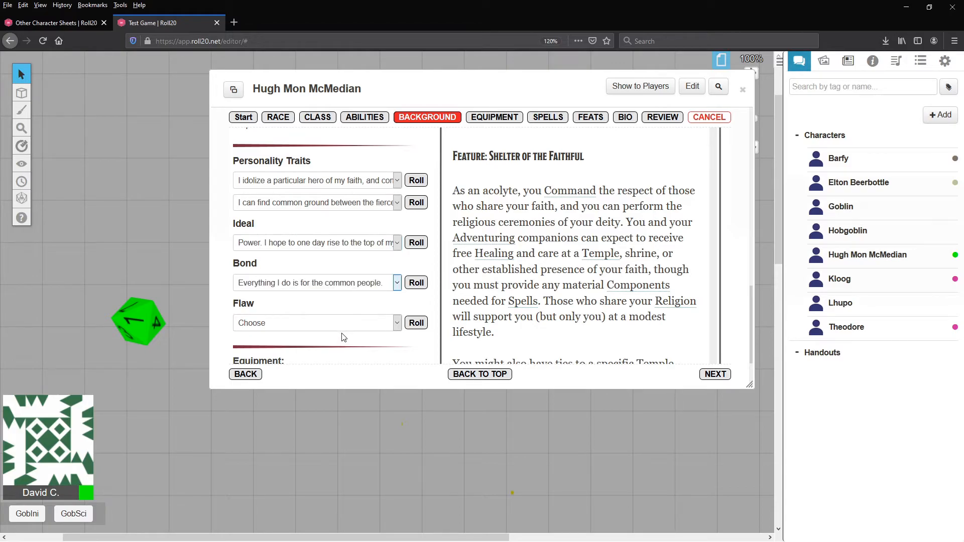
click(349, 324)
click(346, 374)
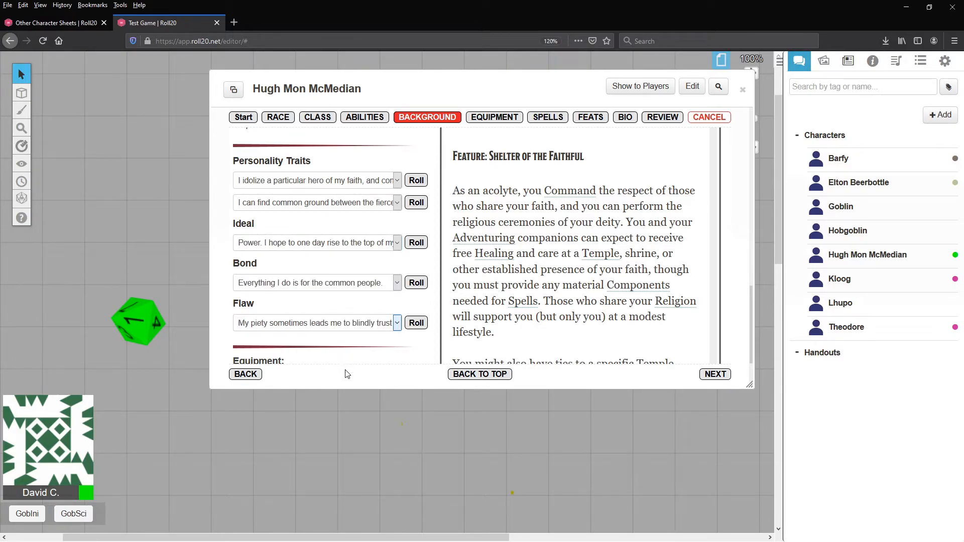
- Continue to the equipment stage, select how the equipment is chosen, and move on to the spells stage
scroll(397, 346, down, 2)
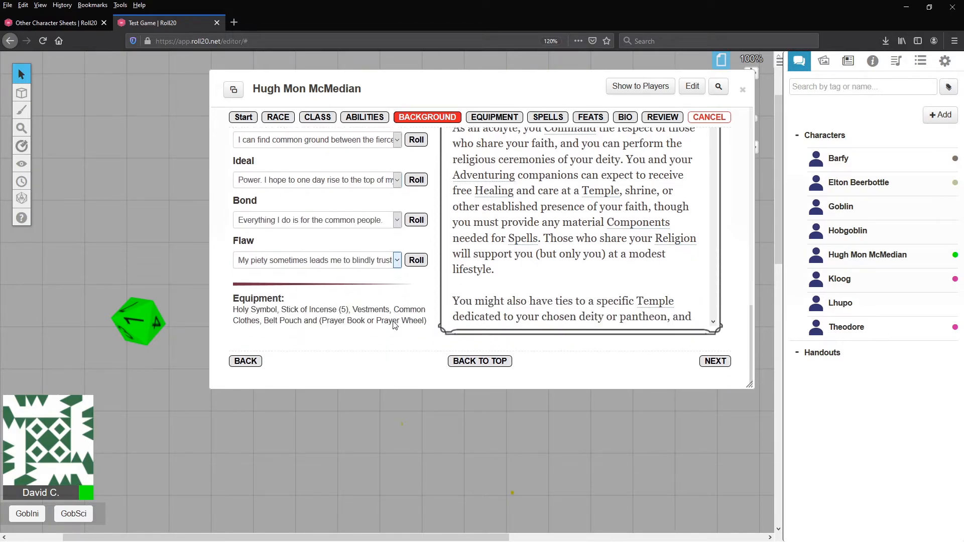
click(715, 360)
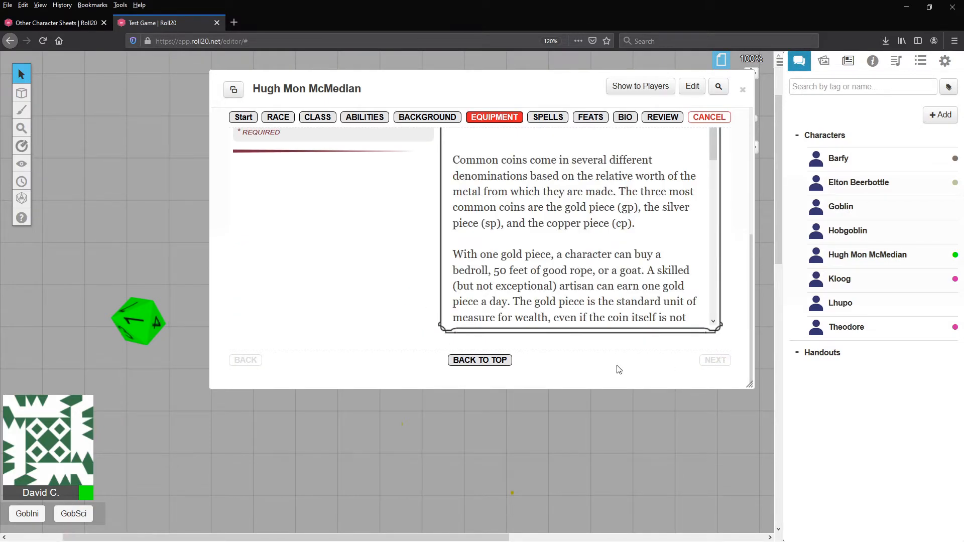
scroll(349, 265, down, 3)
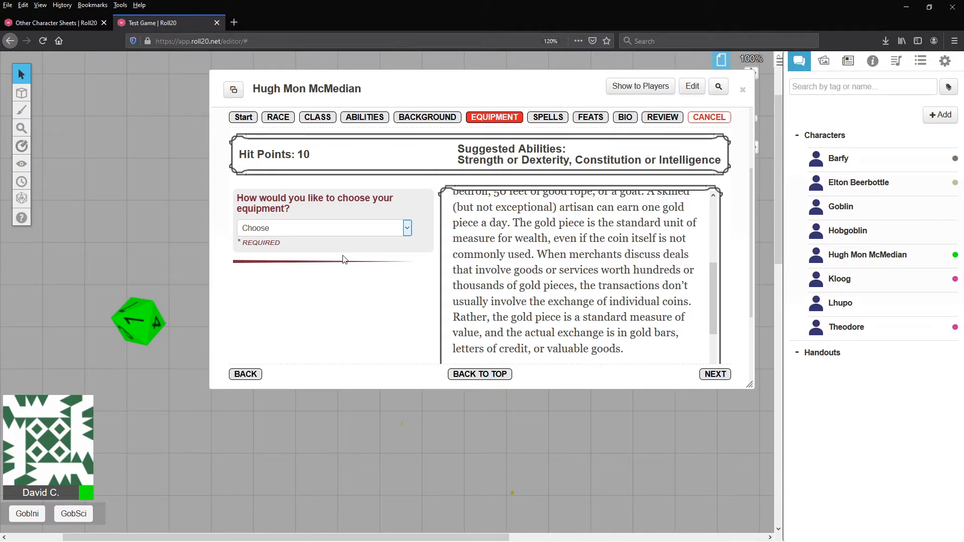
key(Down)
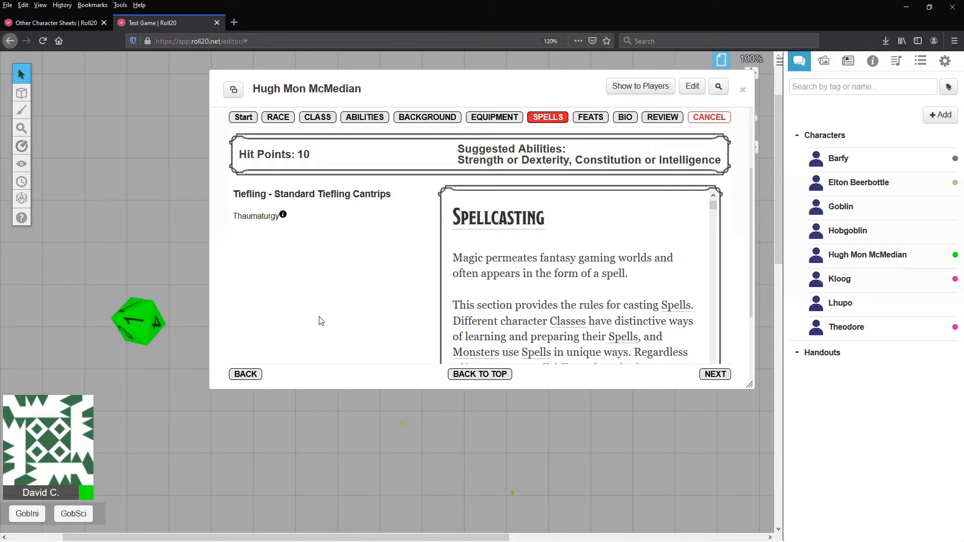
- Pass the spells and feats stages, and fill in the bio: age Positive, height Tall, weight Heavy, eyes Only Left, hair Never!, skin Mostly
click(716, 374)
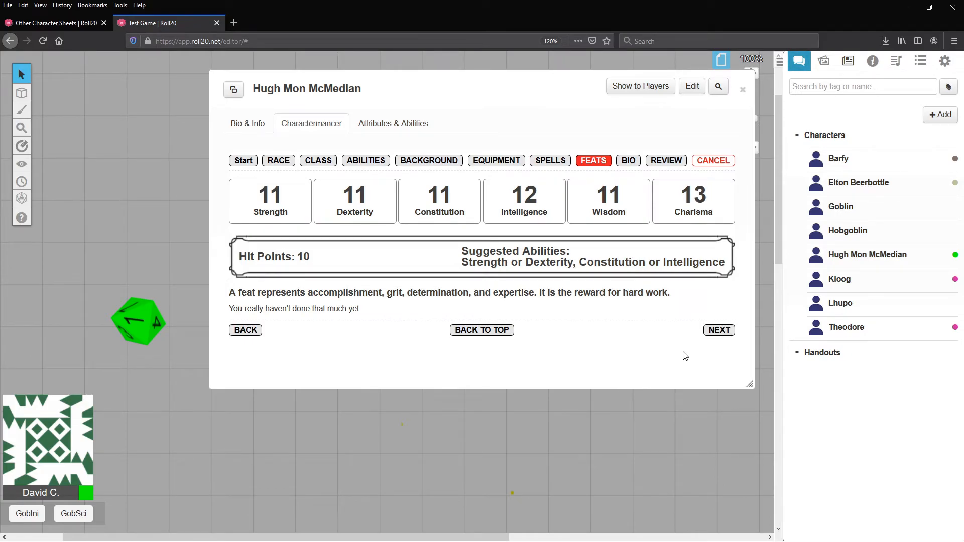
click(709, 334)
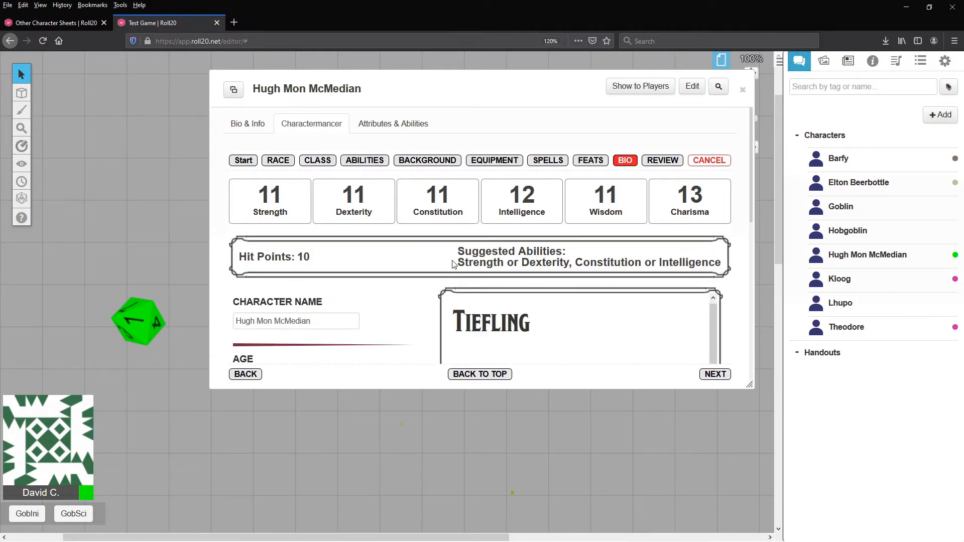
scroll(453, 264, down, 2)
scroll(454, 263, down, 2)
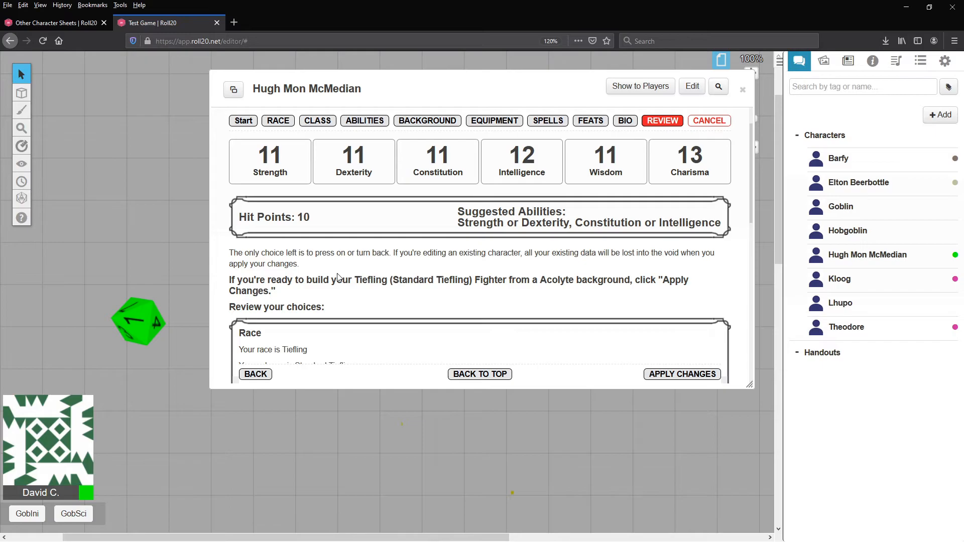
- Review the choices and apply them to build the character, and look over the Bio and Spells pages of its sheet
scroll(338, 278, down, 4)
scroll(367, 246, down, 1)
scroll(372, 231, down, 3)
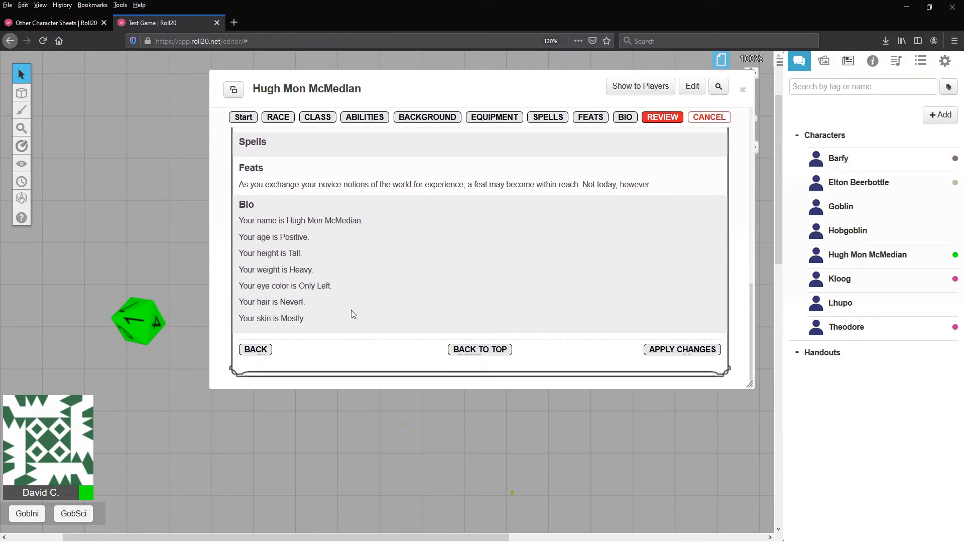
click(708, 352)
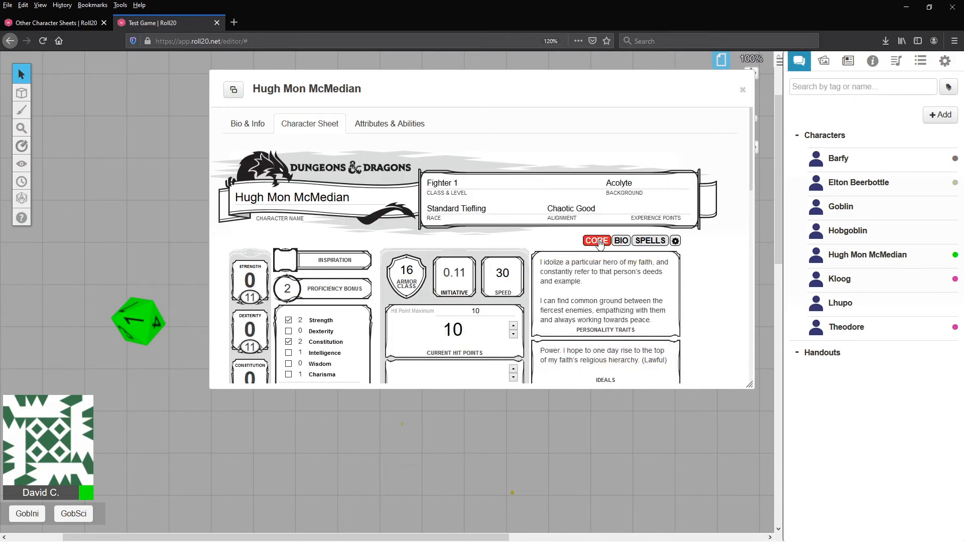
click(620, 244)
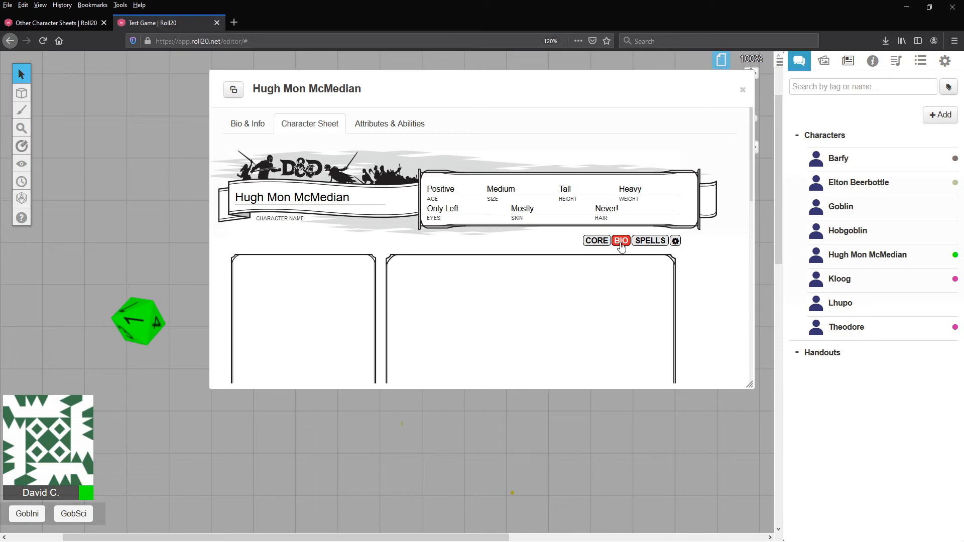
click(648, 245)
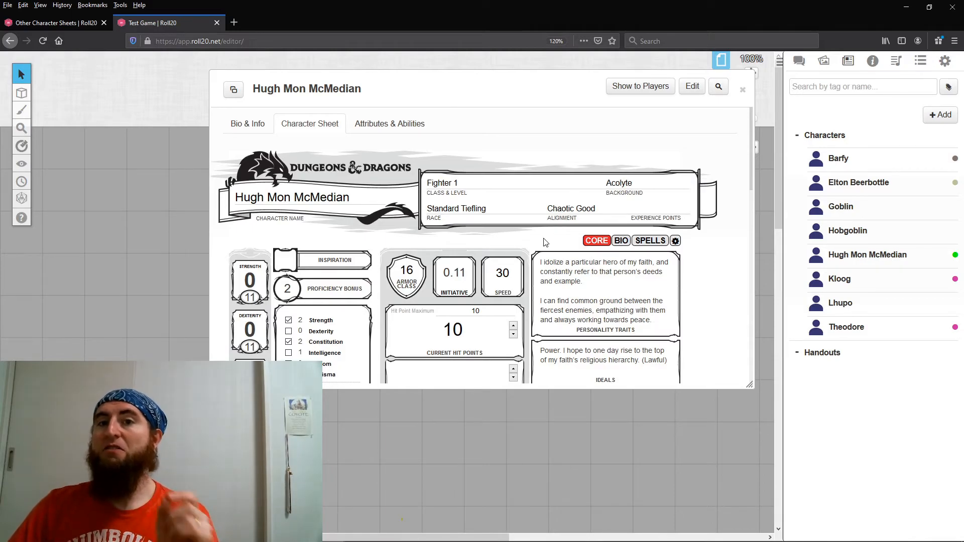
- Open the character sheet's settings and launch the Level+ Charactermancer
click(675, 241)
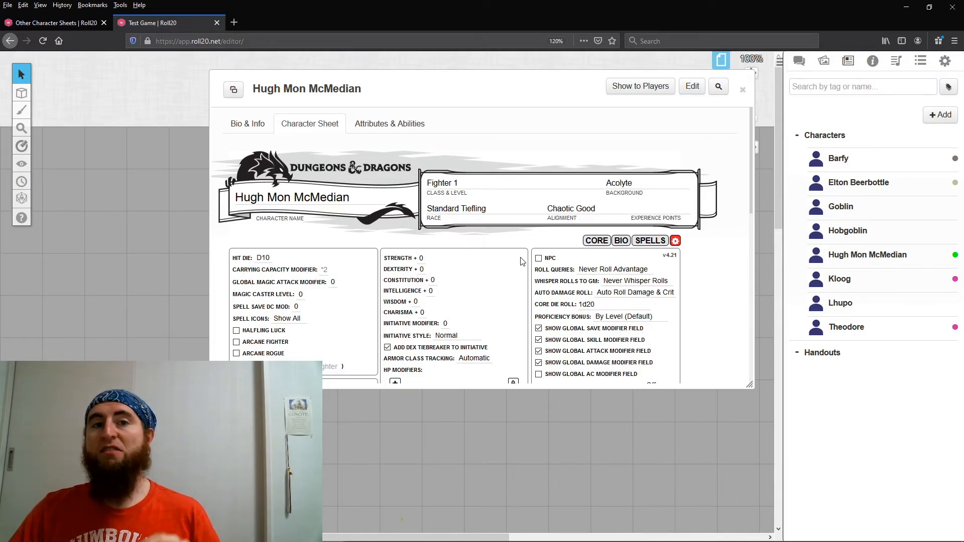
scroll(520, 262, down, 10)
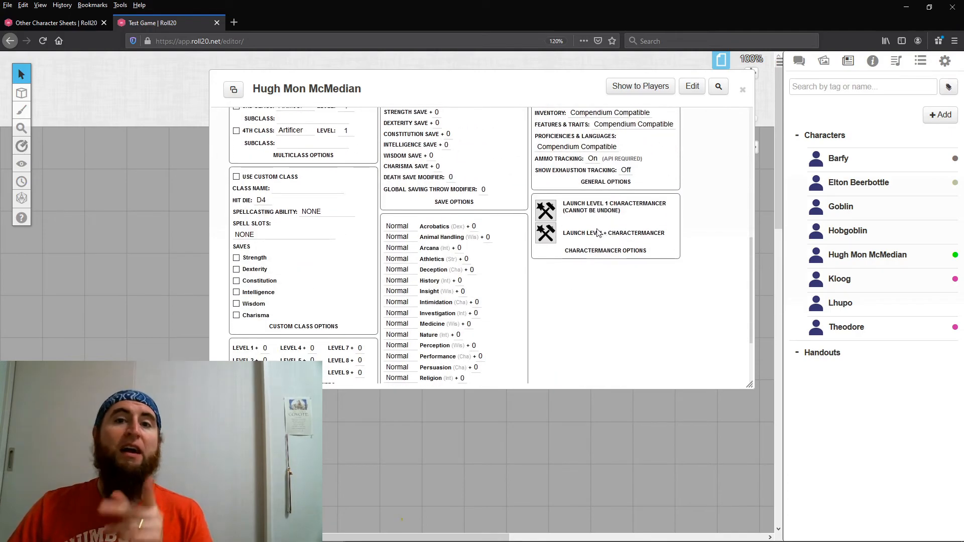
click(546, 233)
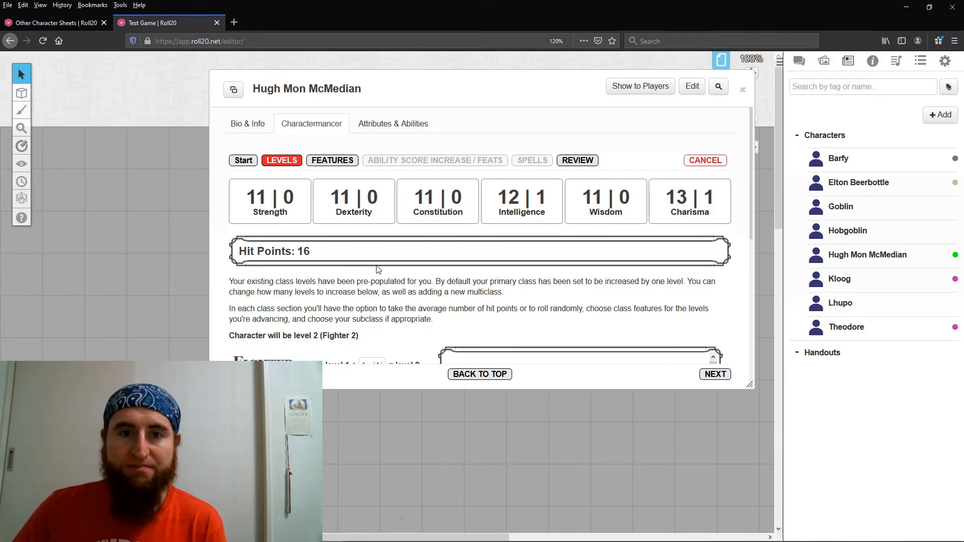
- Increase the character's Fighter class by 19 levels
scroll(372, 282, down, 3)
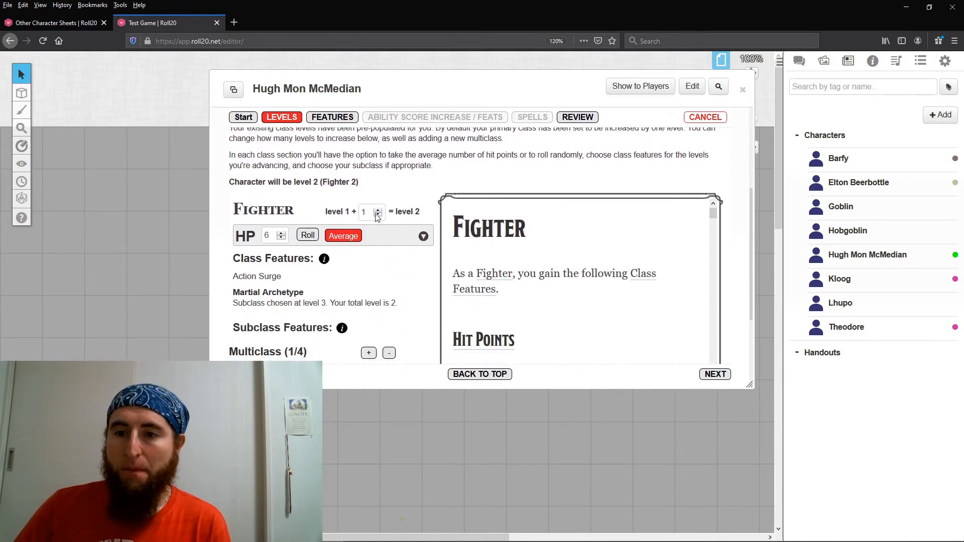
drag(372, 213, 356, 216)
text(19)
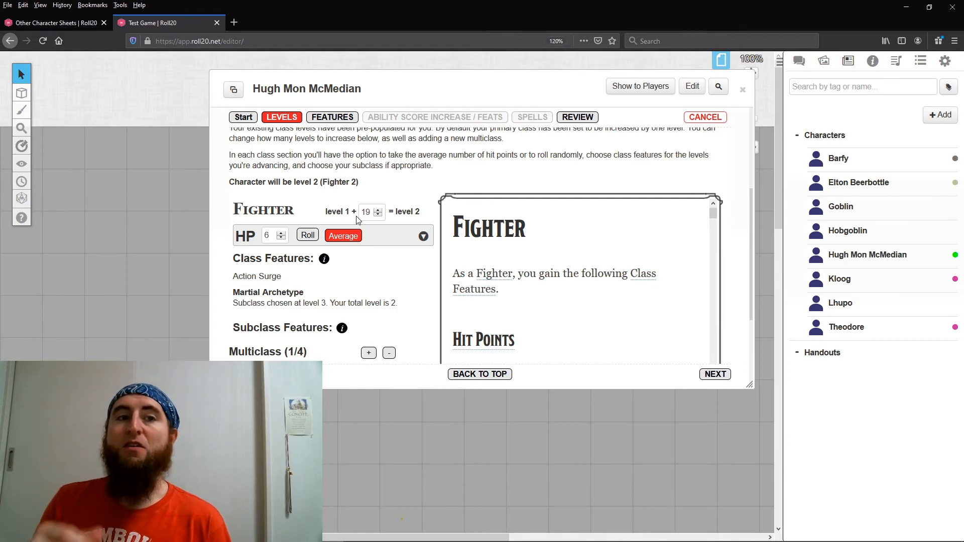
scroll(308, 235, down, 1)
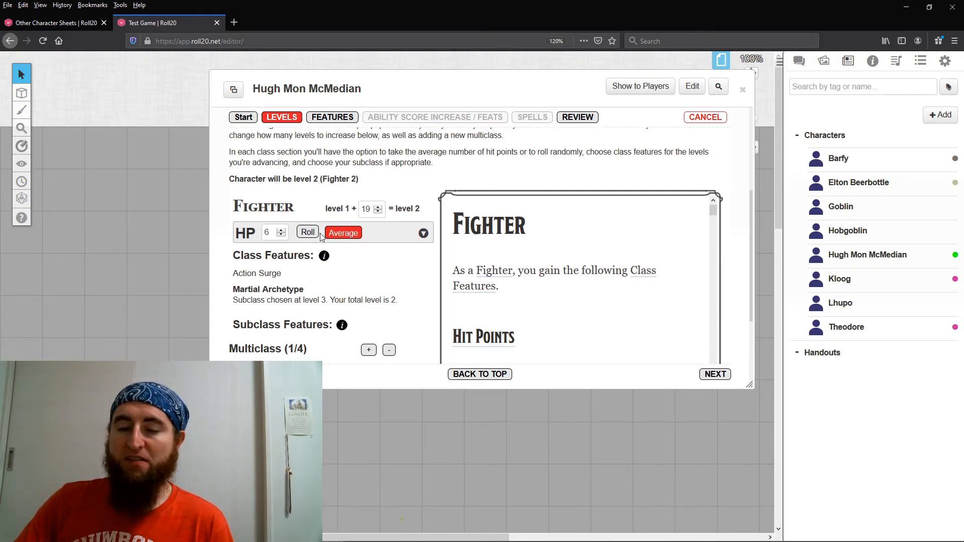
- Try 100 as the hit points gained from the Fighter levels, and replace it with a random roll
click(308, 185)
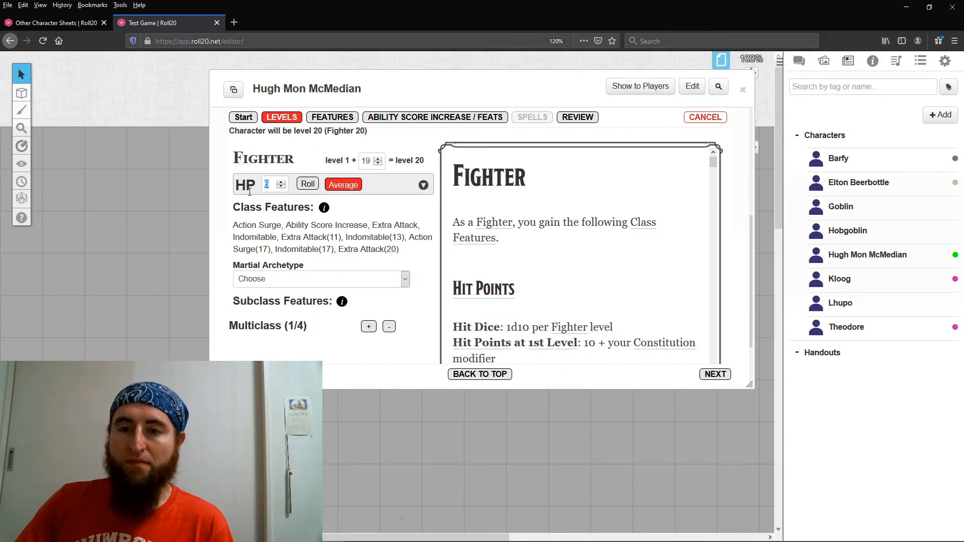
text(100)
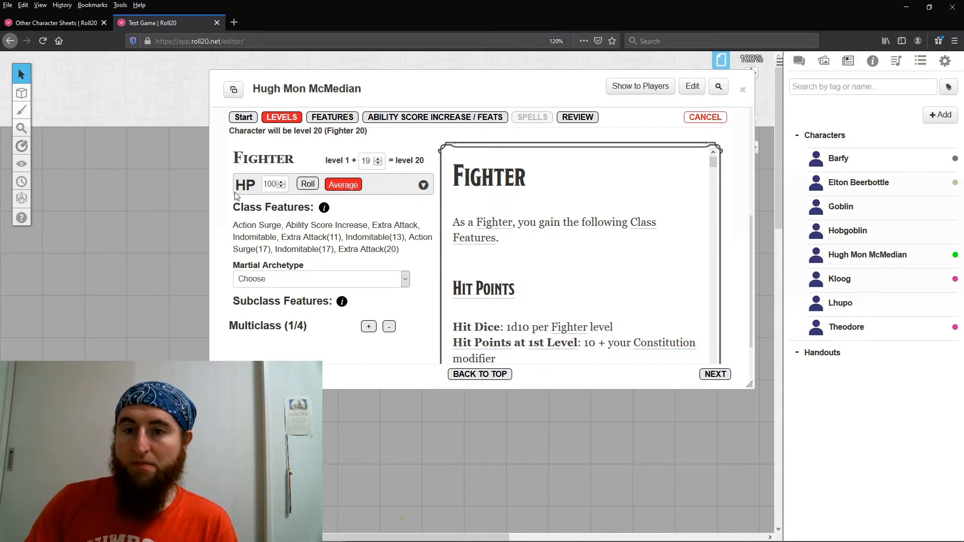
click(312, 188)
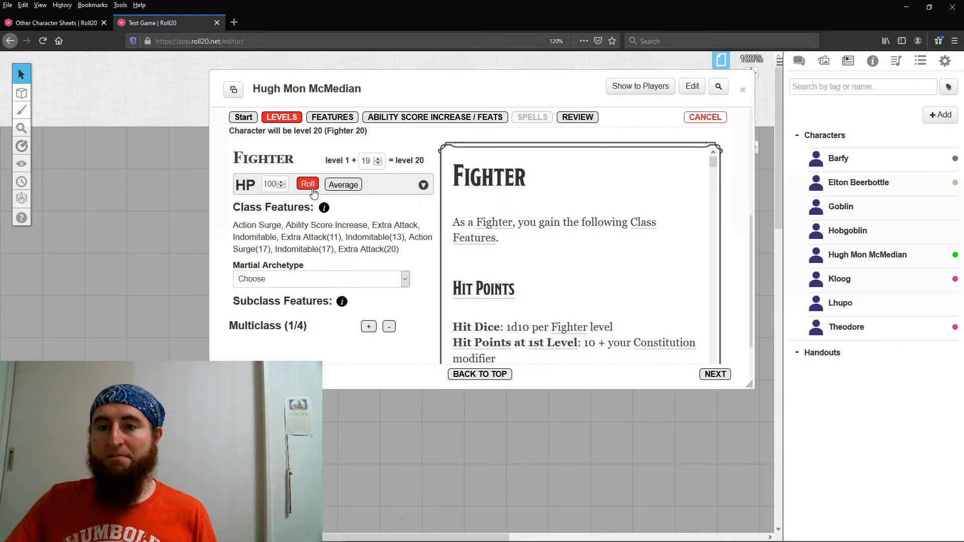
click(333, 185)
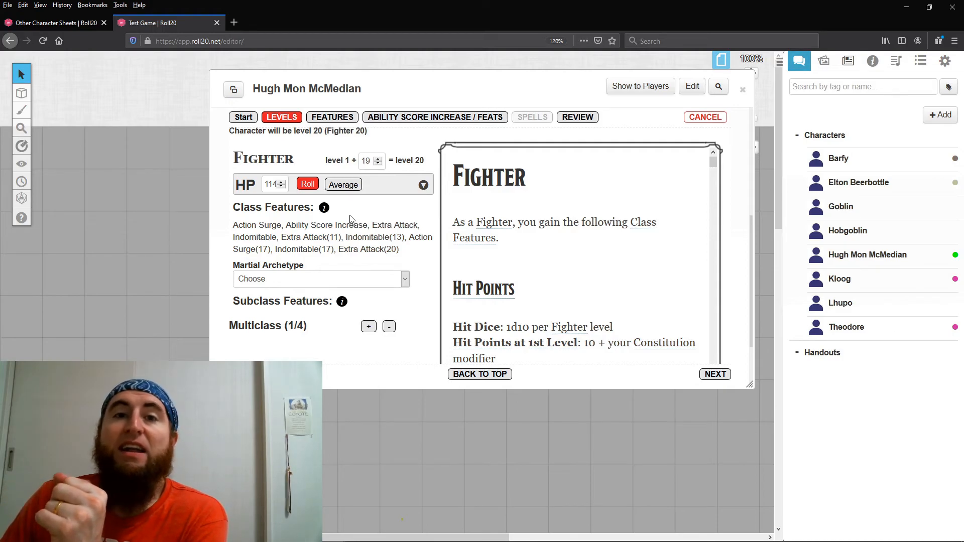
- Choose Champion (SRD) as the Fighter's Martial Archetype and continue to the features stage
scroll(343, 248, down, 2)
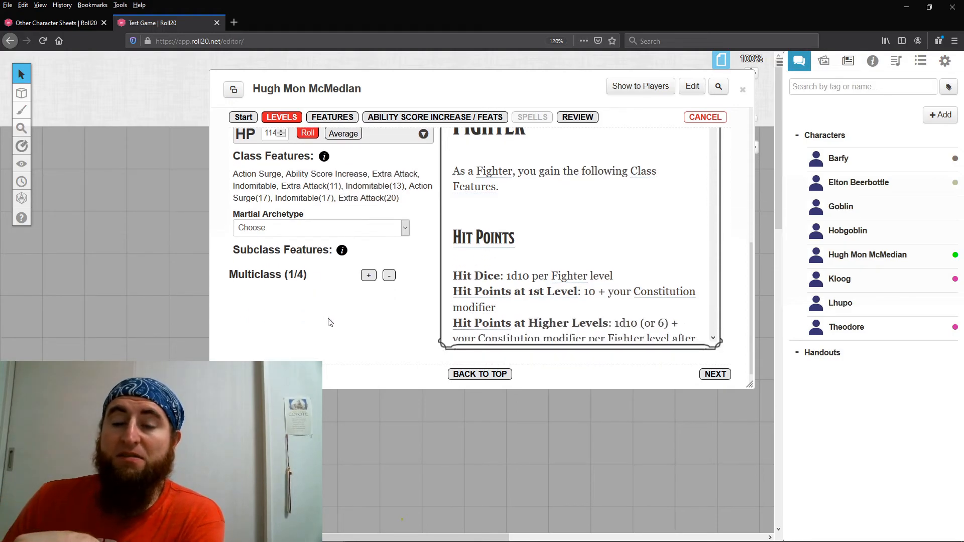
click(403, 227)
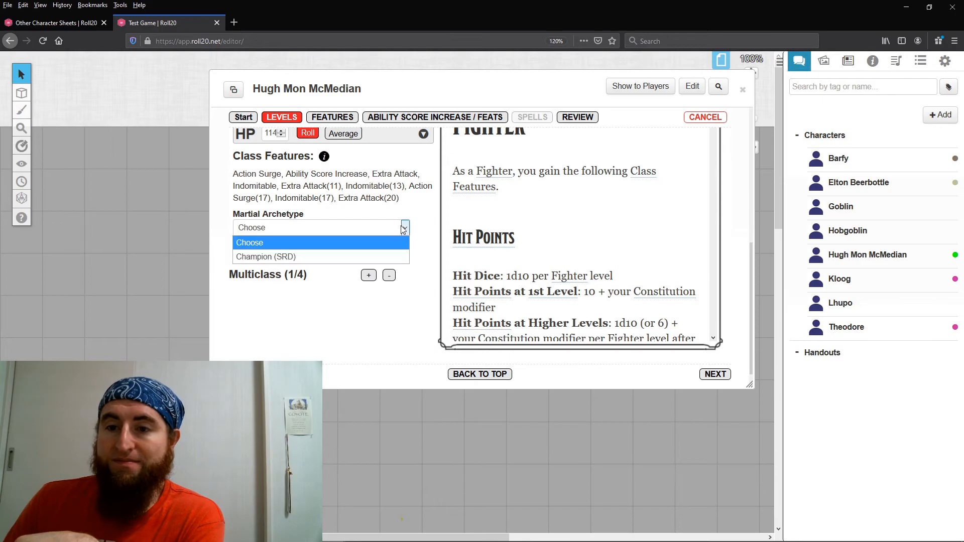
click(376, 256)
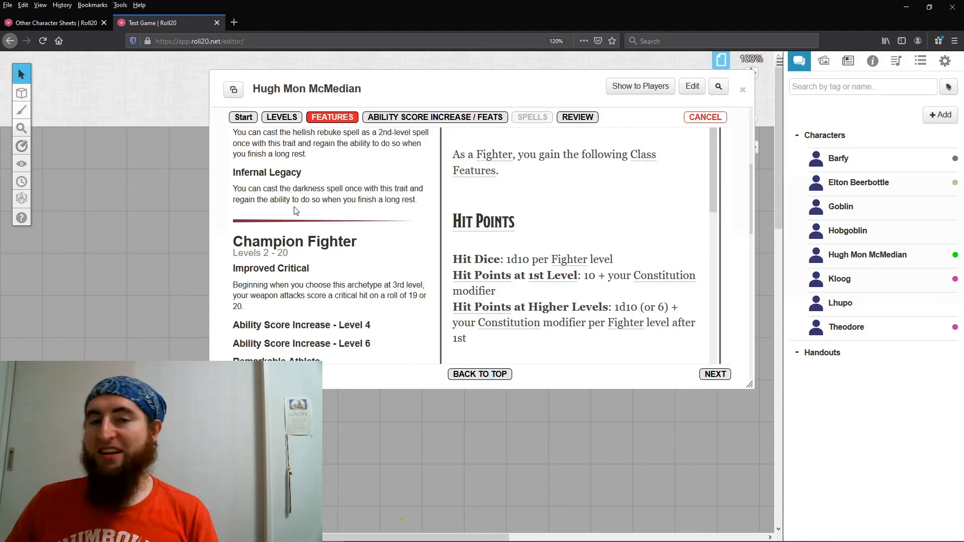
- Select Protection as the Champion Fighter's Additional Fighting Style
scroll(330, 204, down, 1)
scroll(330, 204, down, 3)
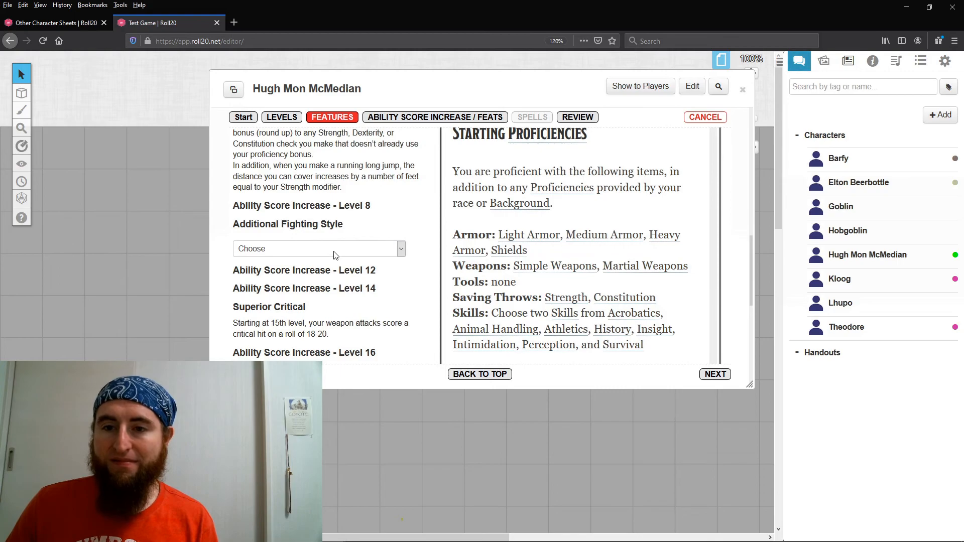
click(334, 249)
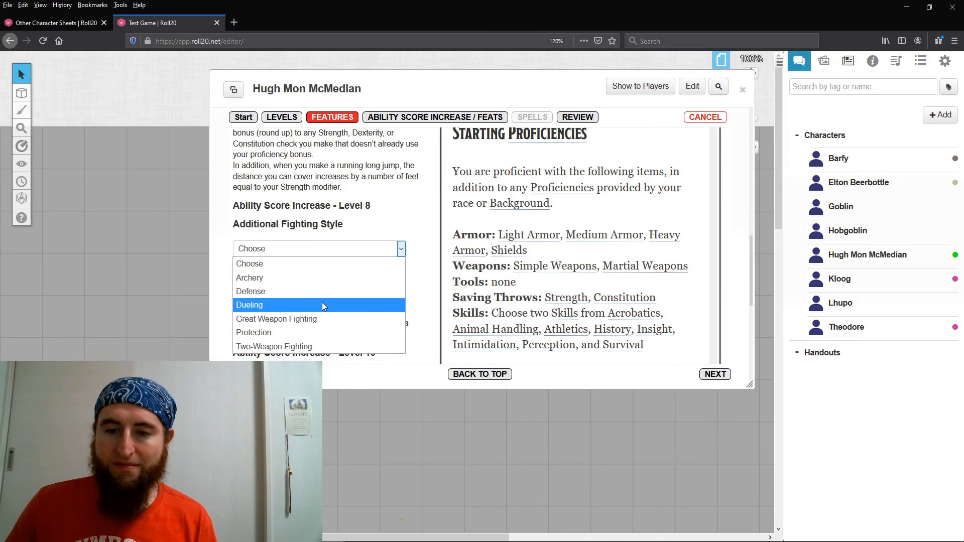
click(333, 338)
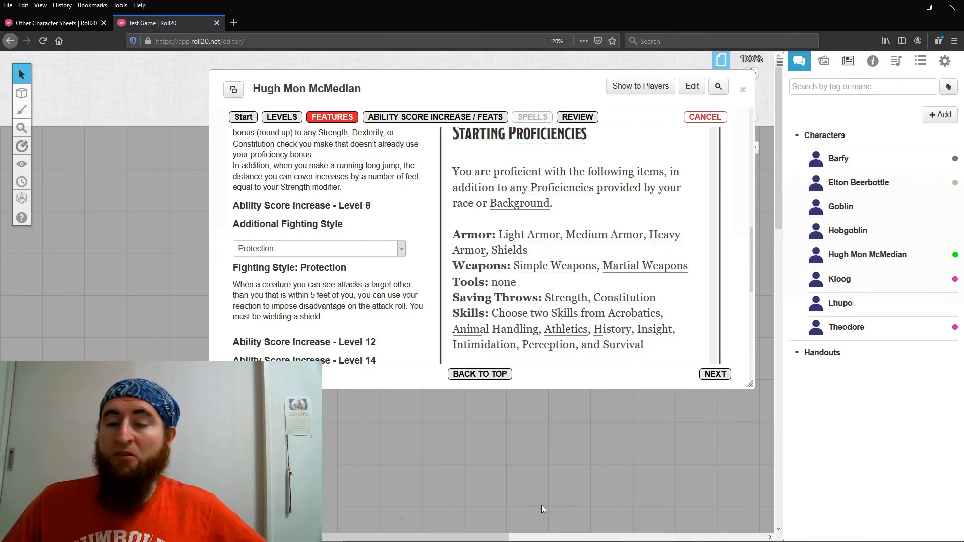
- Continue to the ability score increases and try a Strength increase of 2 and the feat option for Fighter level 6
click(720, 379)
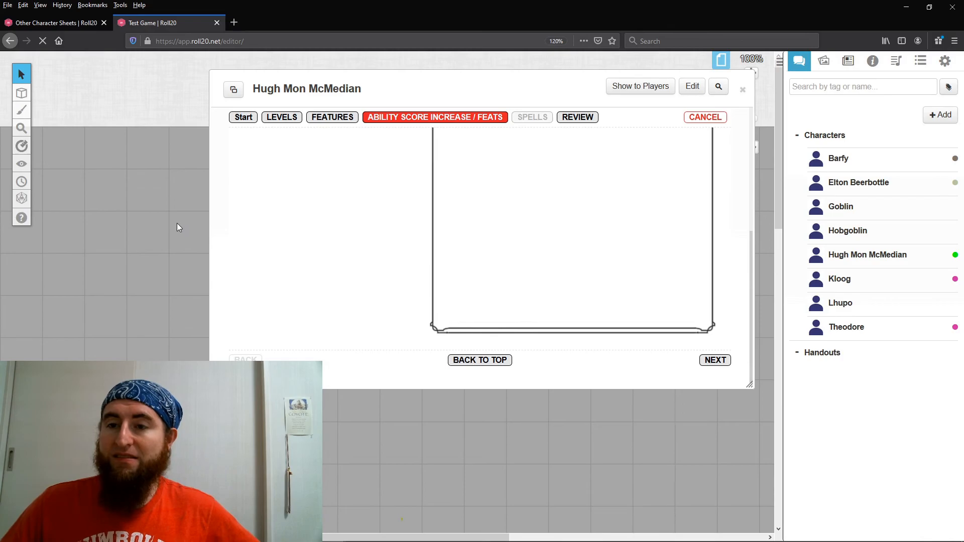
click(312, 209)
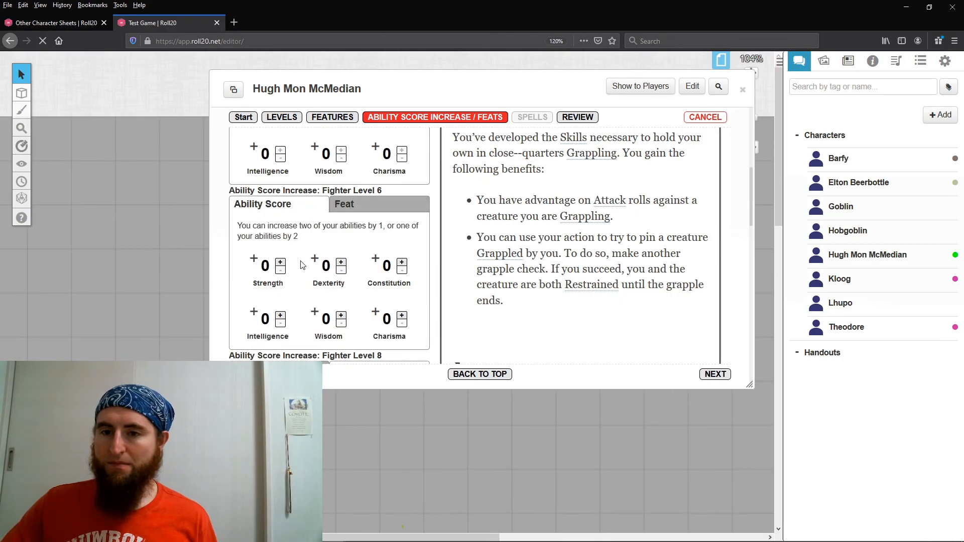
click(282, 262)
click(281, 263)
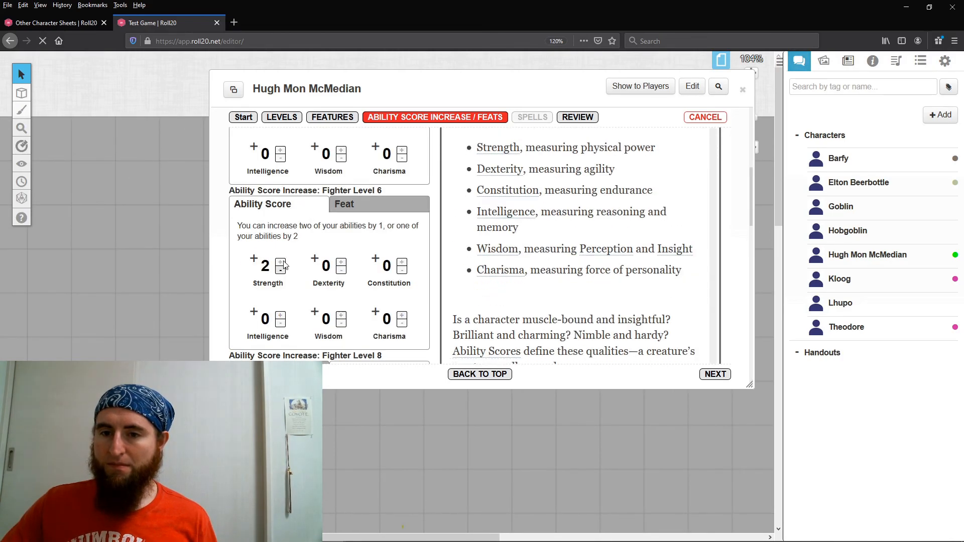
click(354, 207)
click(294, 203)
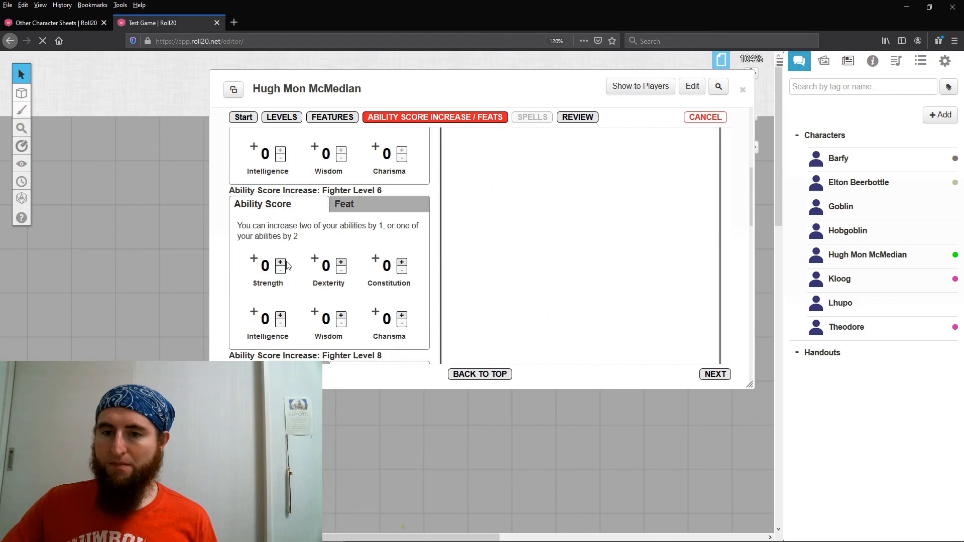
- Select the Grappler feat for Fighter level 8 and use the level 12 ability score increase on Strength
scroll(304, 249, down, 4)
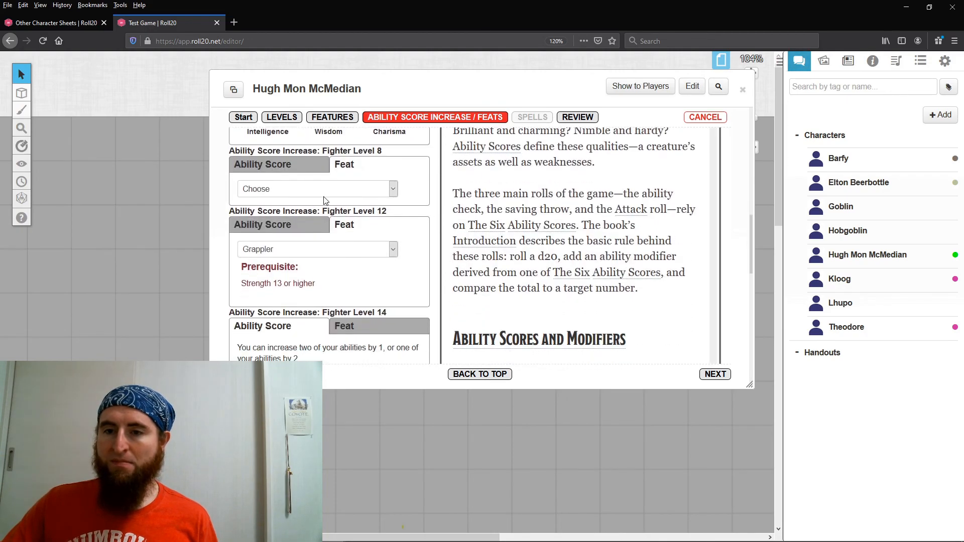
click(336, 190)
click(322, 218)
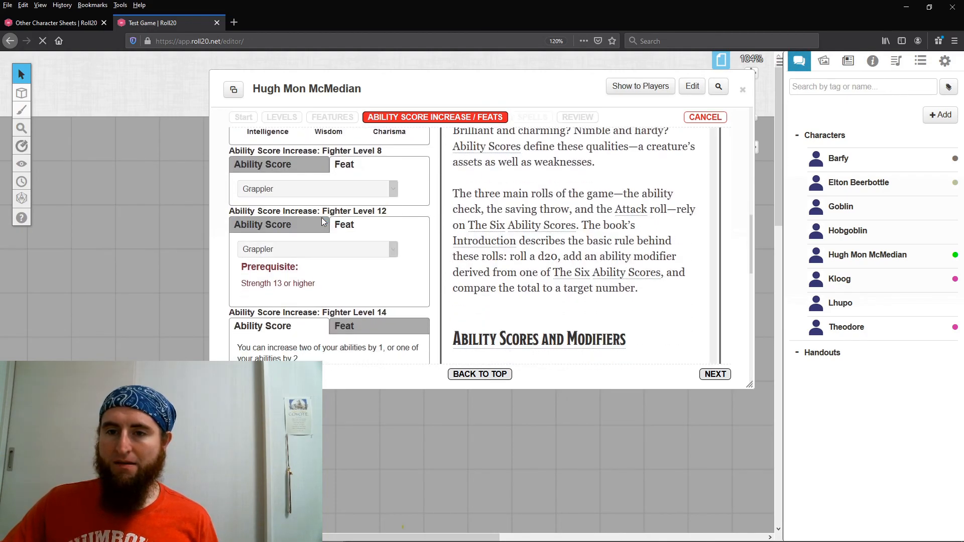
click(294, 267)
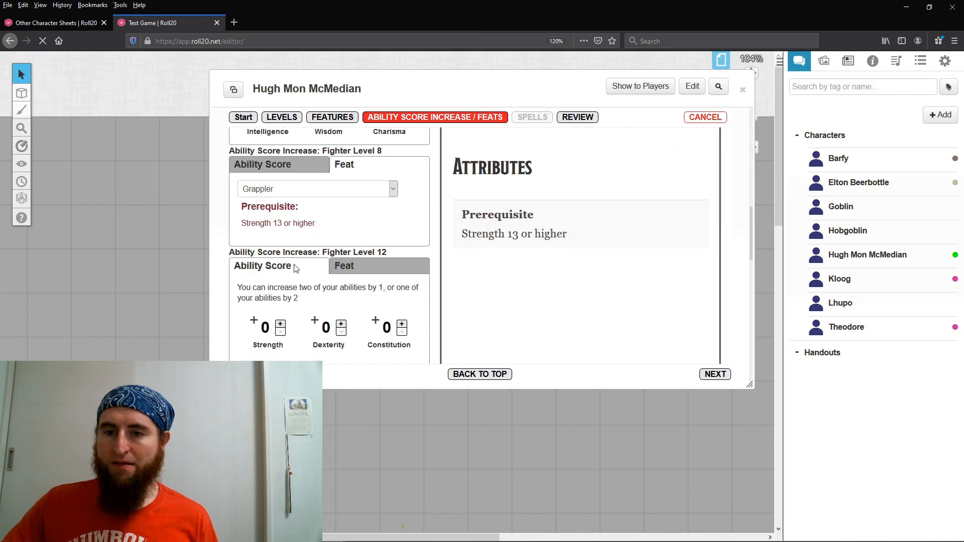
click(281, 328)
- Review the gained features and feats and apply the level-up changes to the character
scroll(295, 305, down, 3)
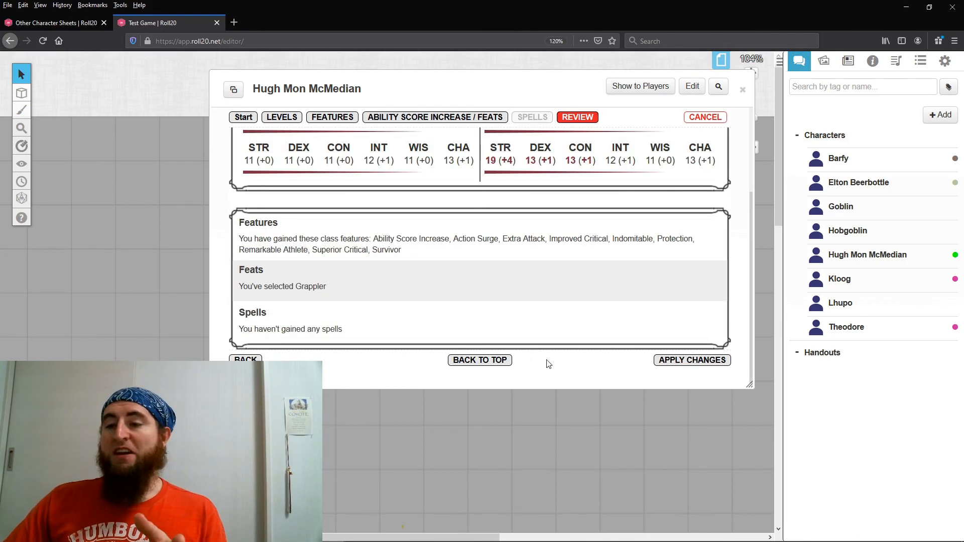
click(706, 364)
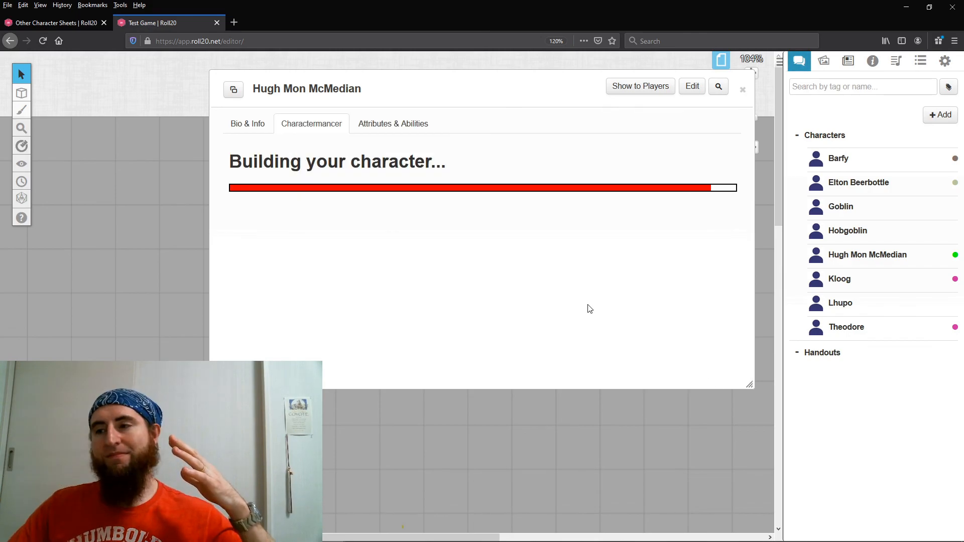